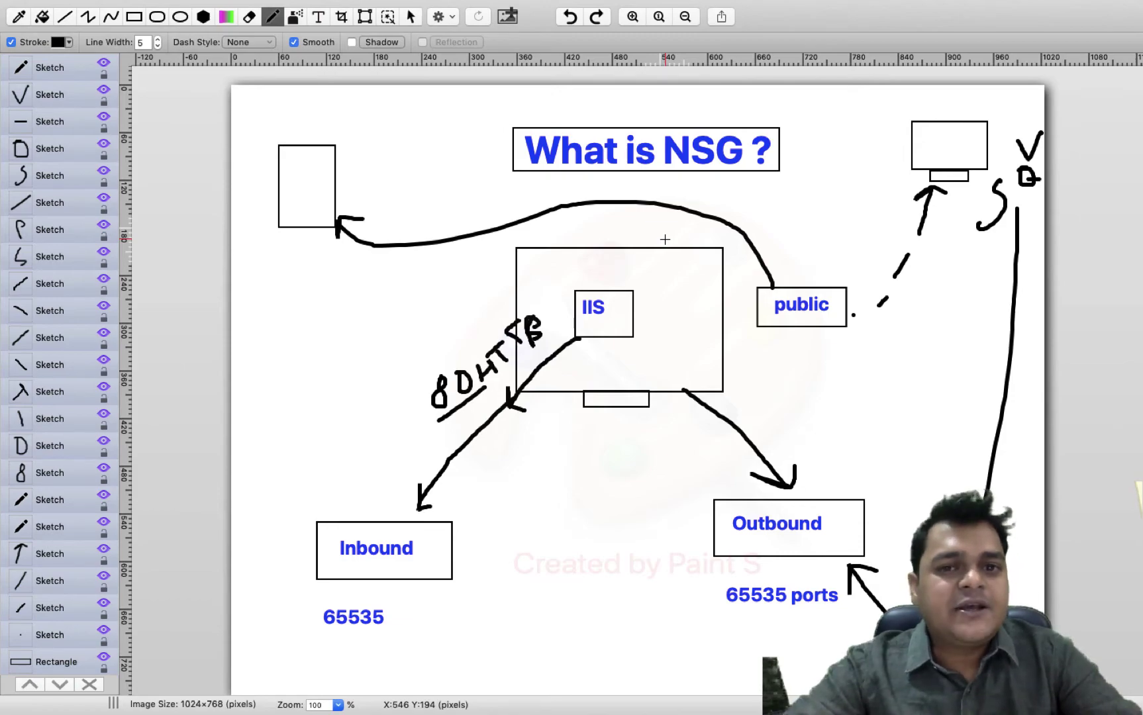
Switch to the Azure portal, open the virtual machine named web and copy its public IP address
key(ctrl+Left)
key(ctrl+Right)
key(ctrl+Right)
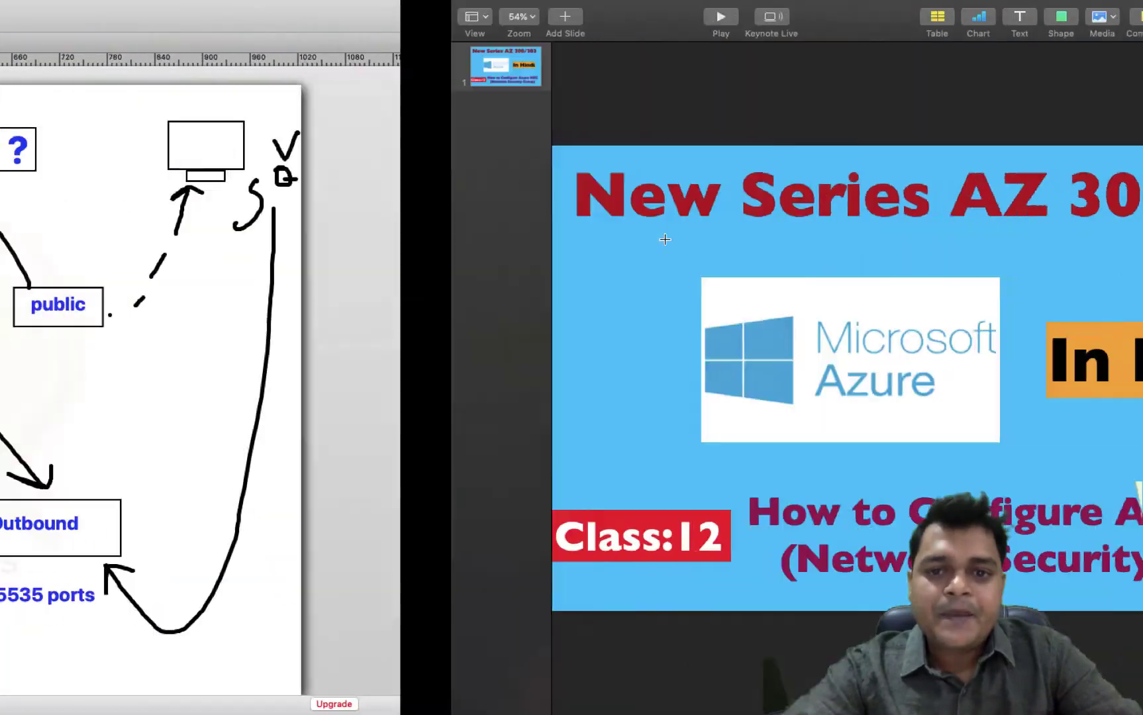
key(ctrl+Left)
key(ctrl+Left)
key(ctrl+Left)
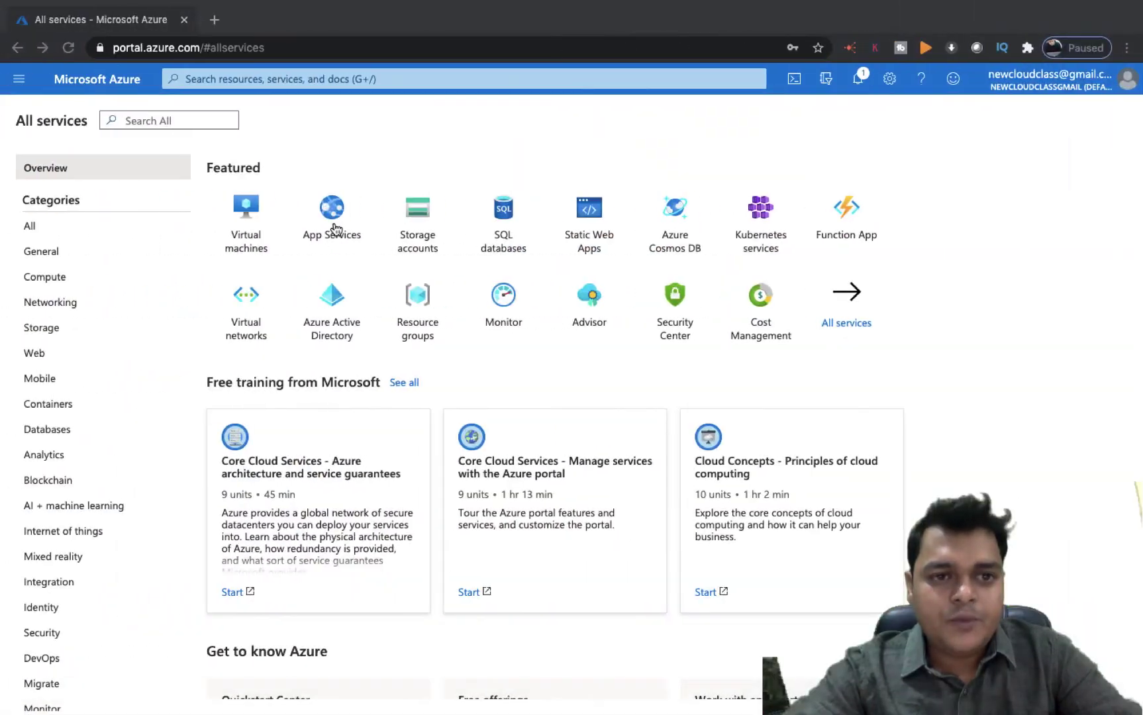
click(246, 225)
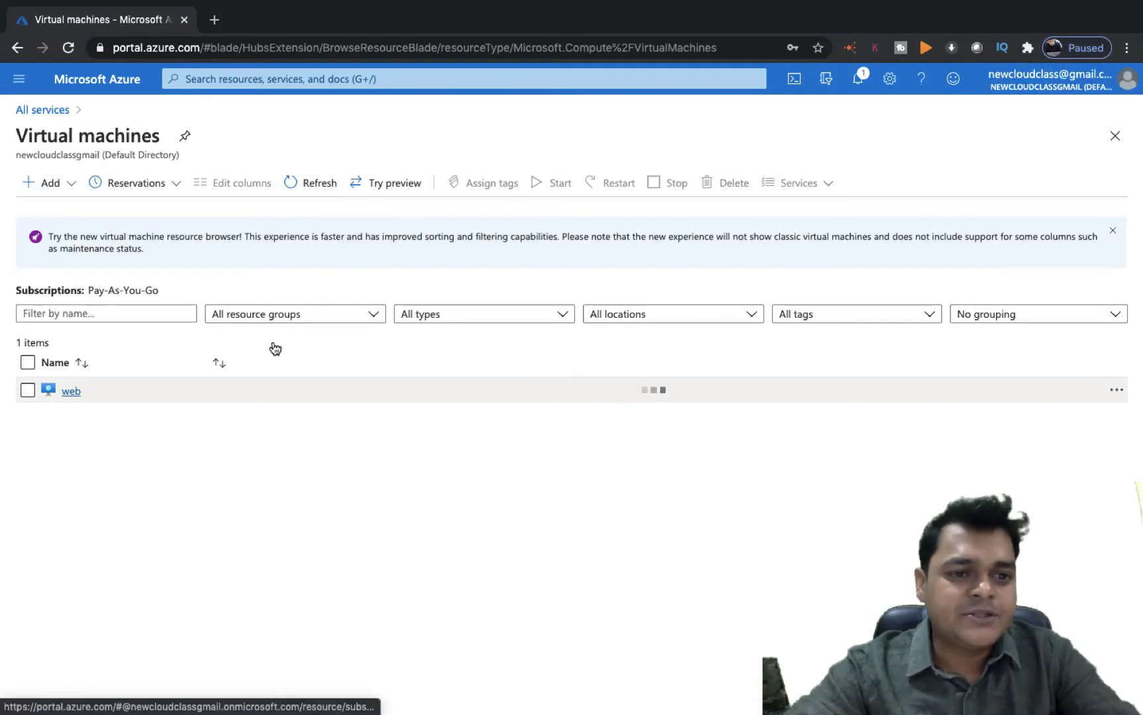
click(71, 392)
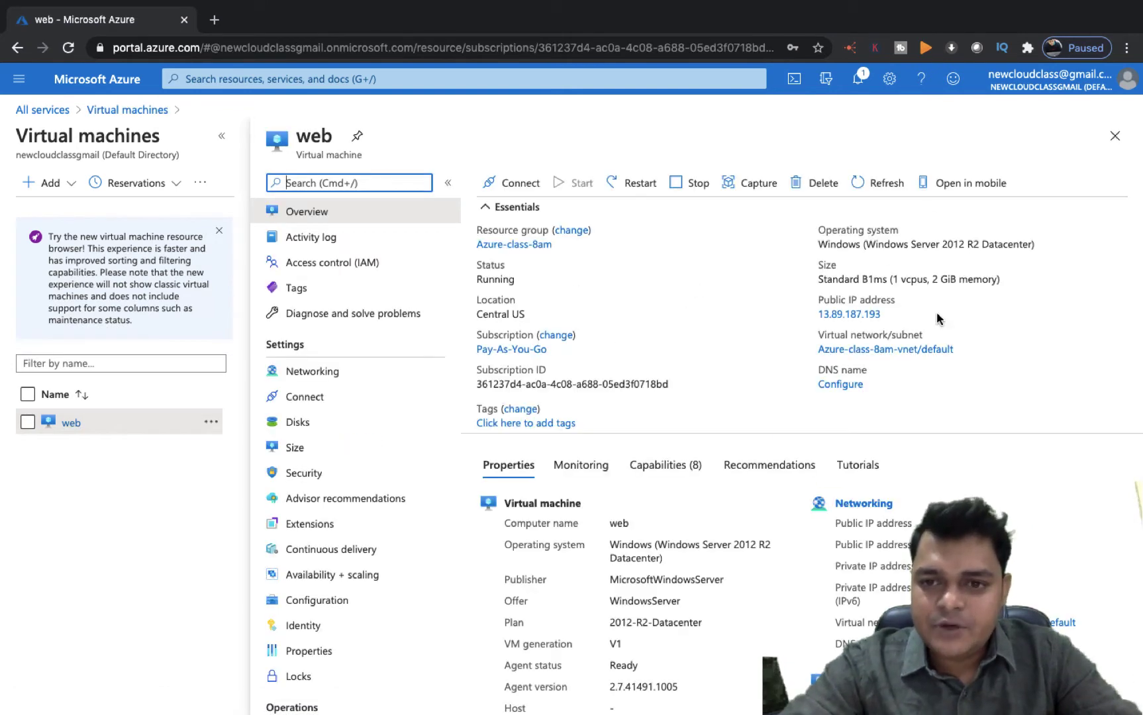
click(890, 314)
Switch to Microsoft Remote Desktop and bring up its list of saved desktops
key(ctrl+Left)
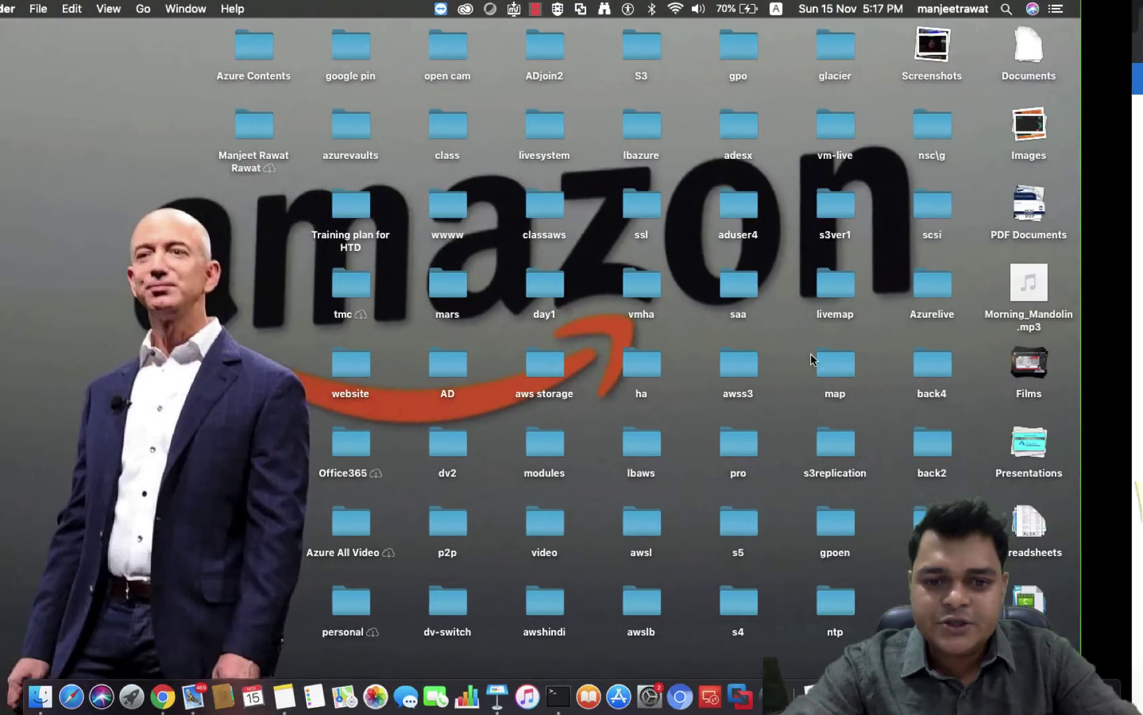
right_click(709, 695)
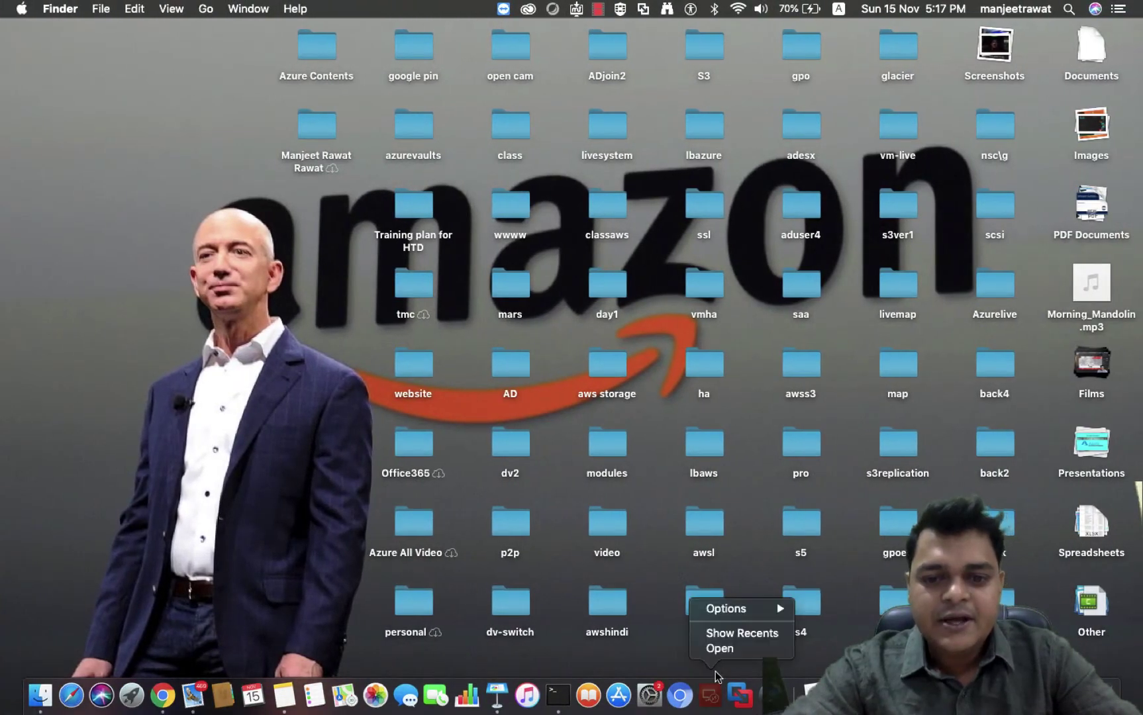
click(734, 632)
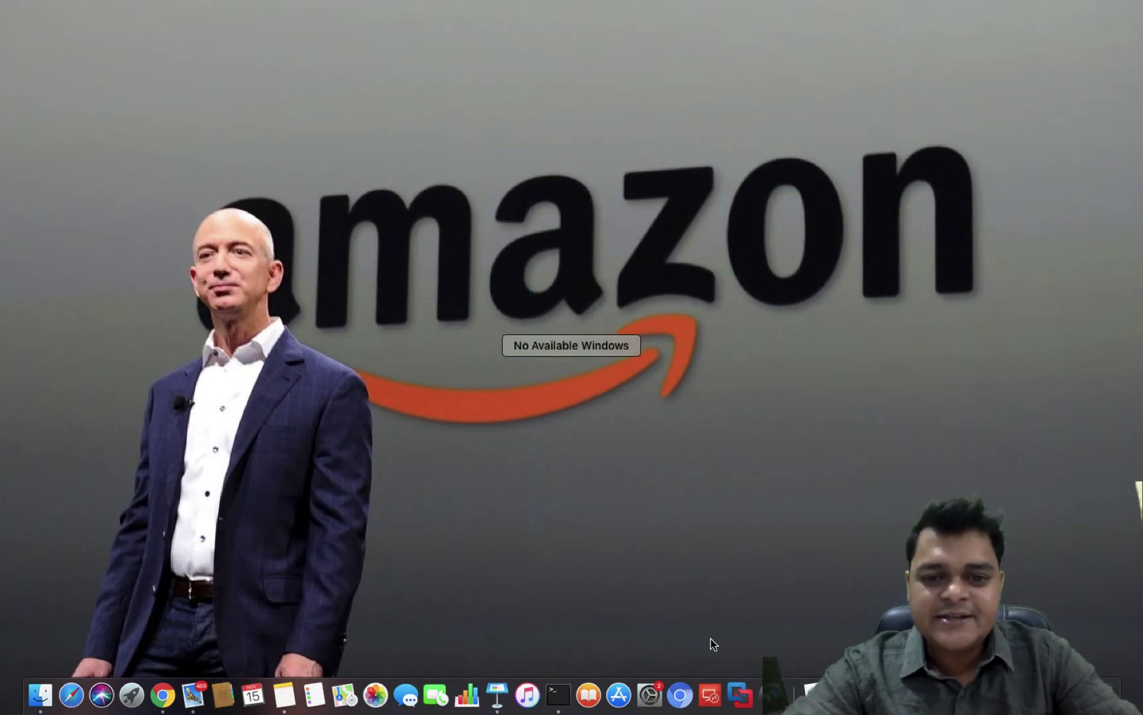
click(709, 695)
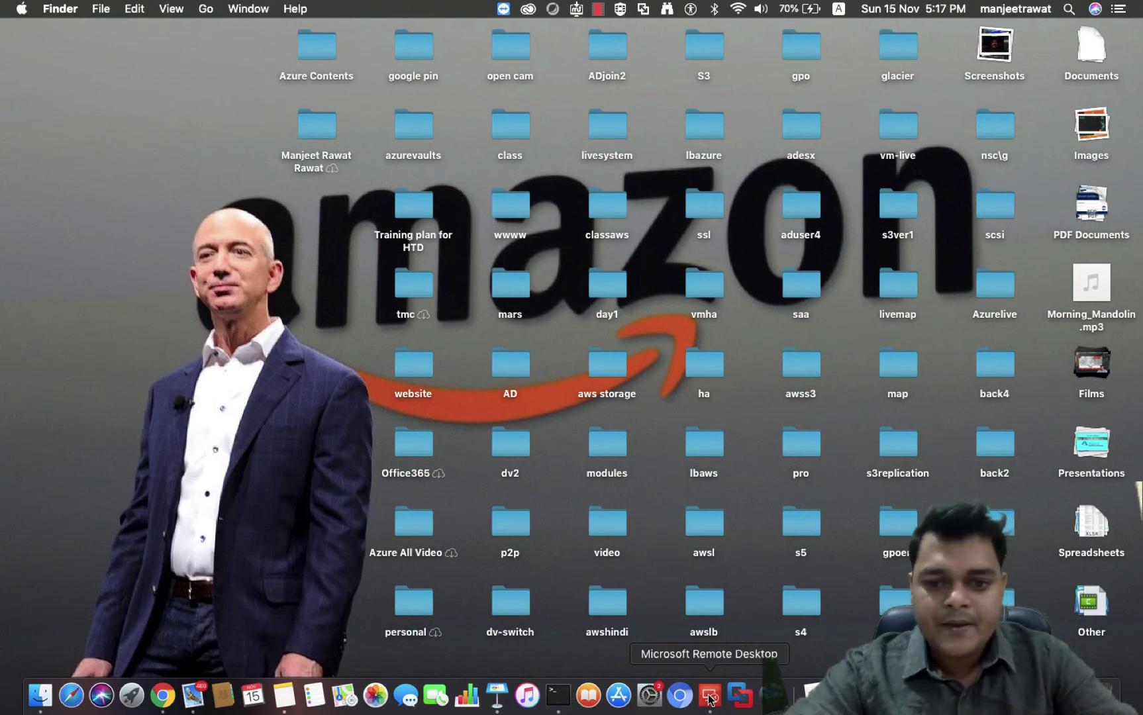
right_click(709, 695)
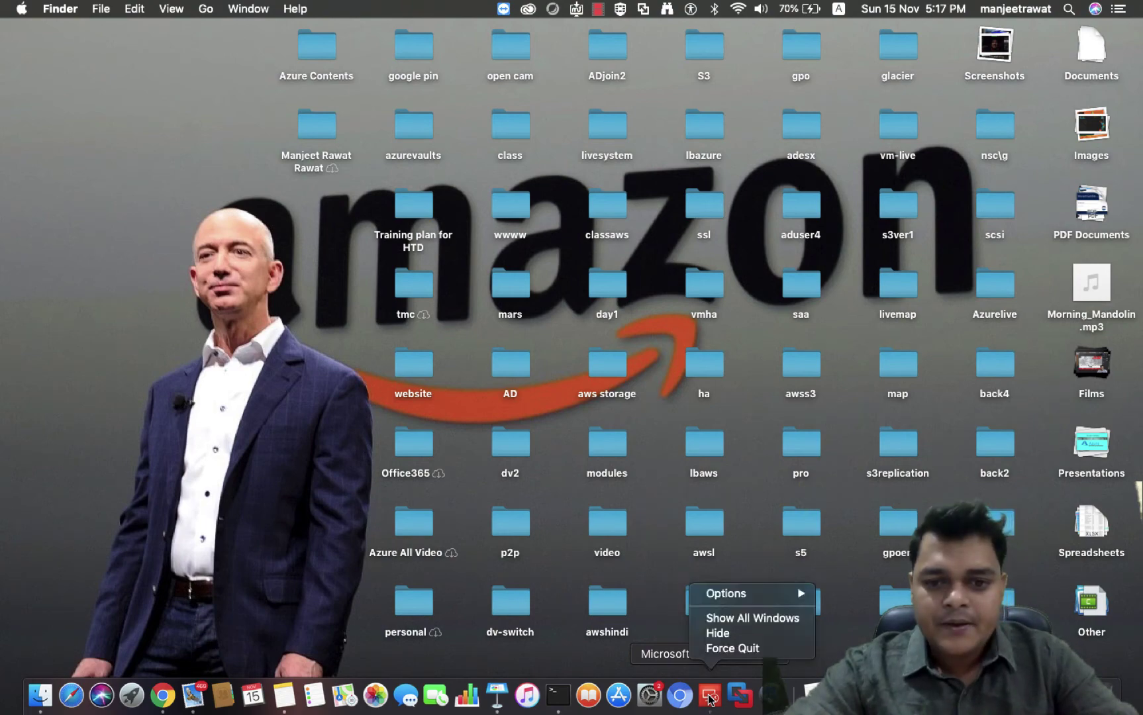
click(756, 618)
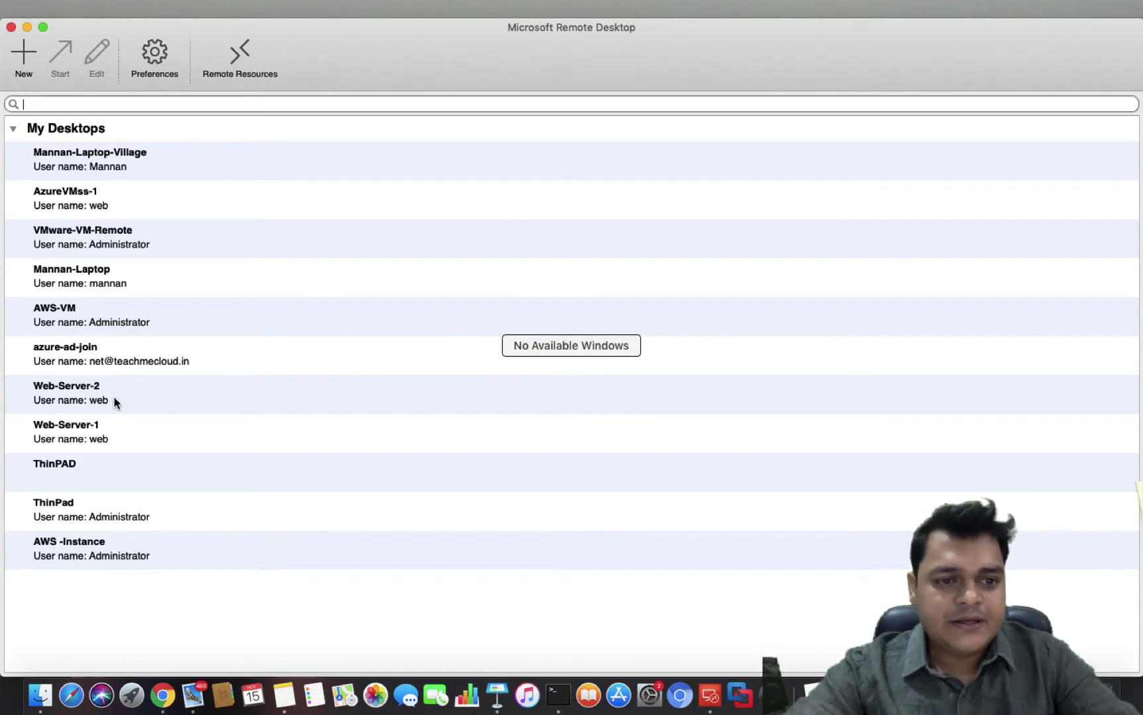
Edit the Web-Server-2 connection so its PC name is 13.89.187.193
click(75, 390)
click(82, 404)
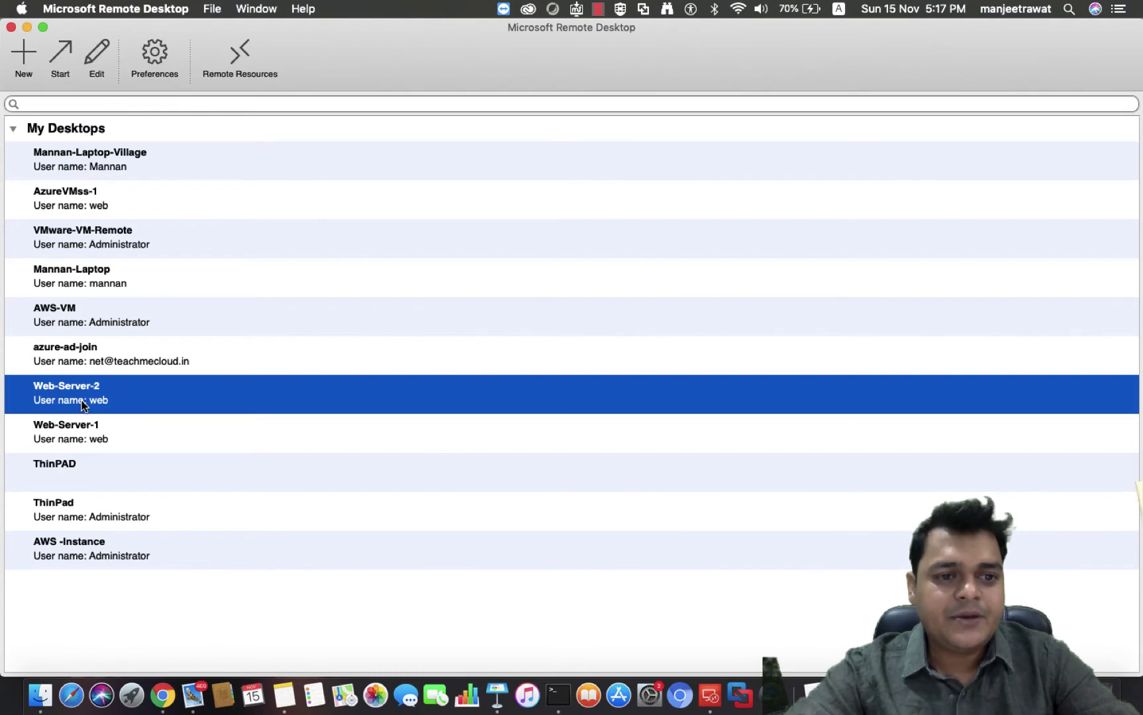
right_click(82, 404)
click(112, 423)
key(Tab)
key(super+v)
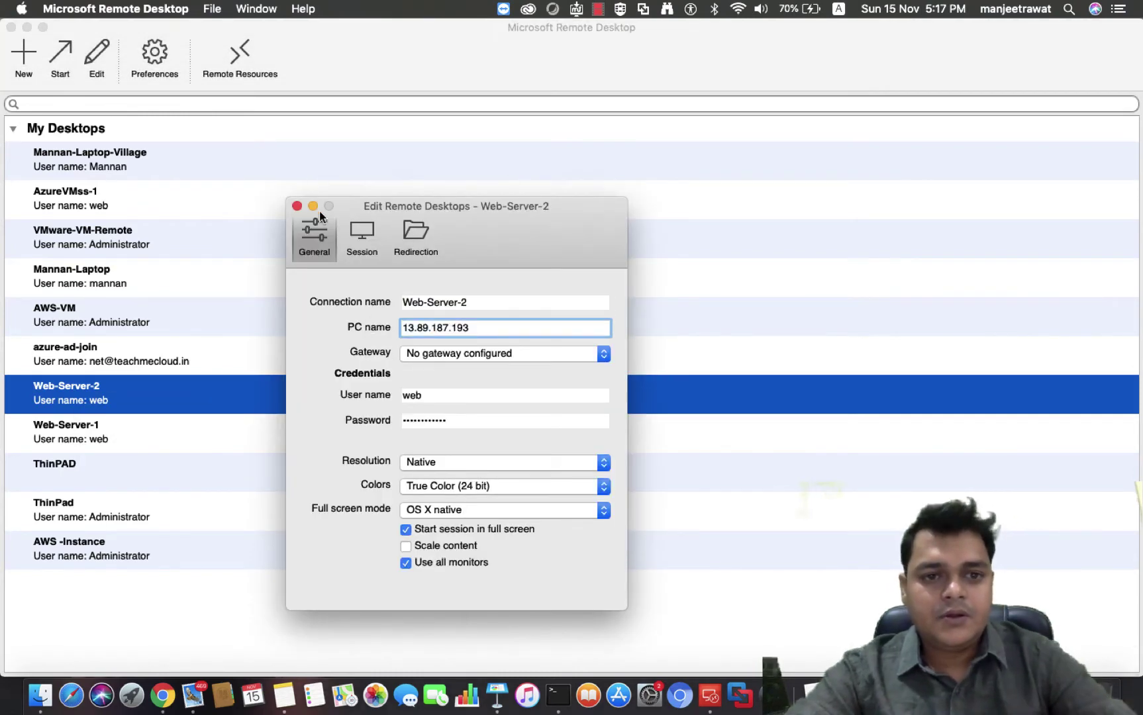
click(296, 206)
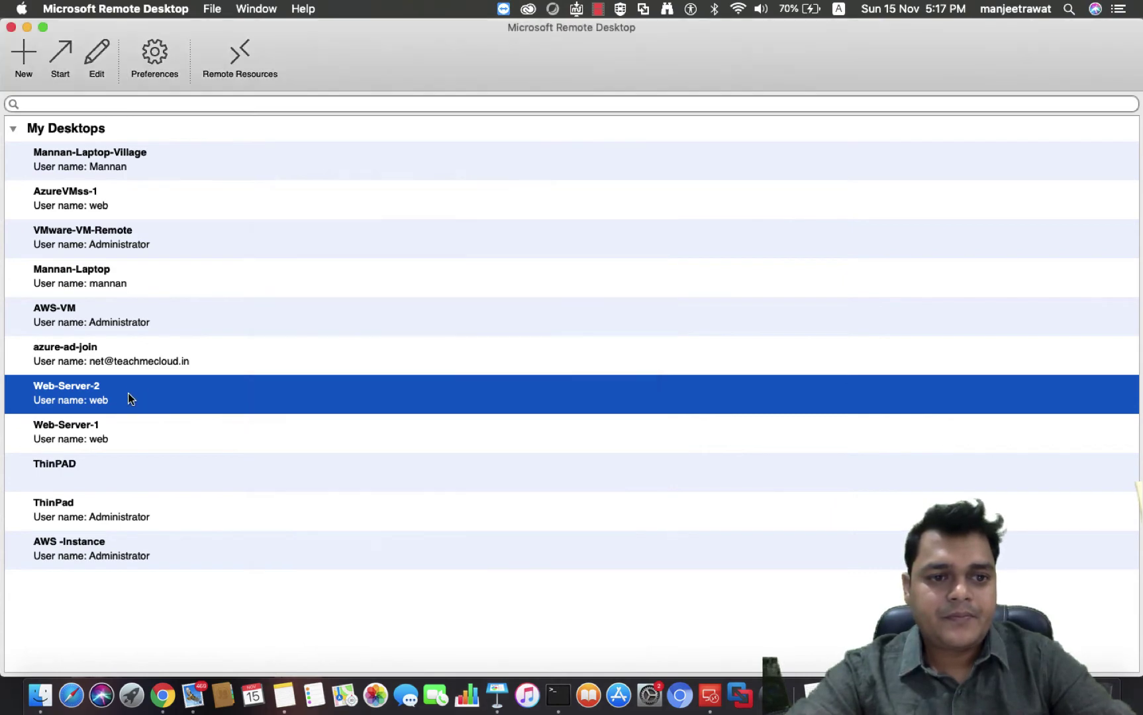
Connect to the Web-Server-2 remote desktop and decline automatic discovery of devices on the network
double_click(128, 395)
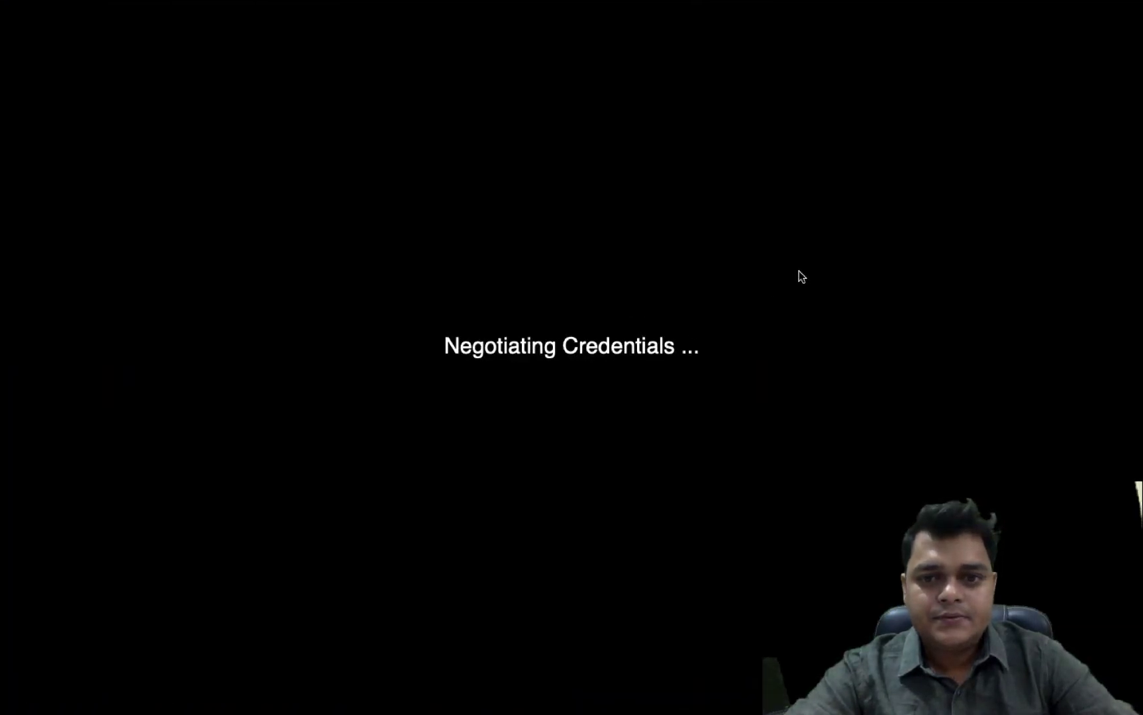
click(775, 275)
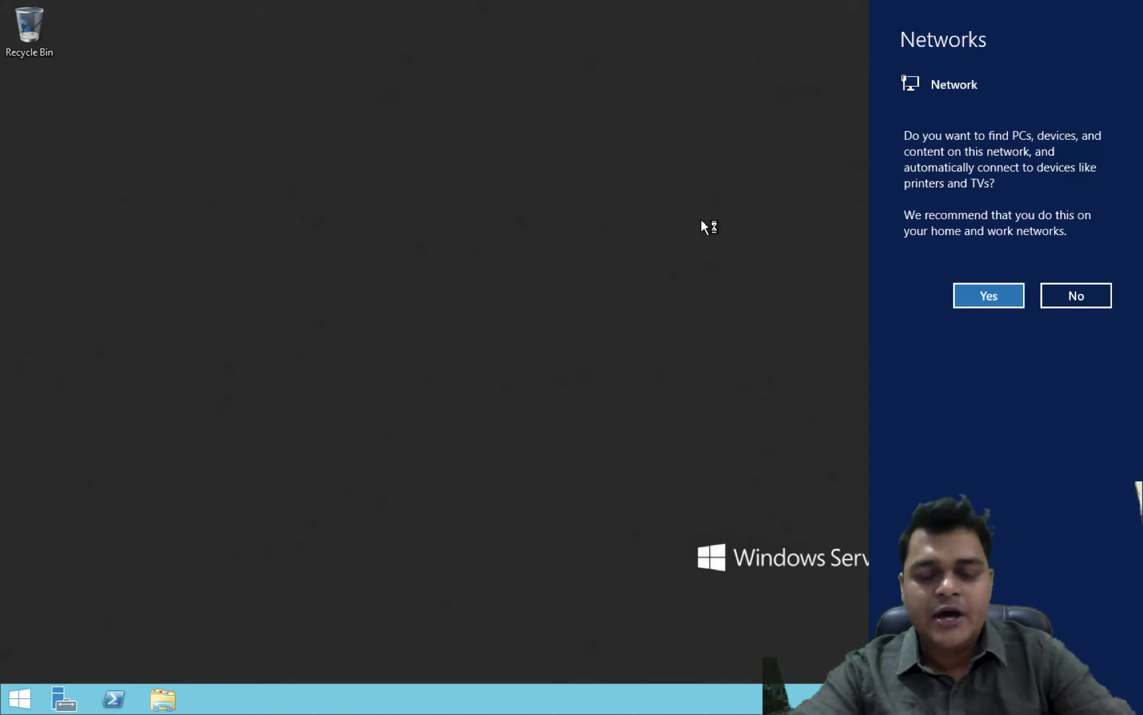
click(1078, 303)
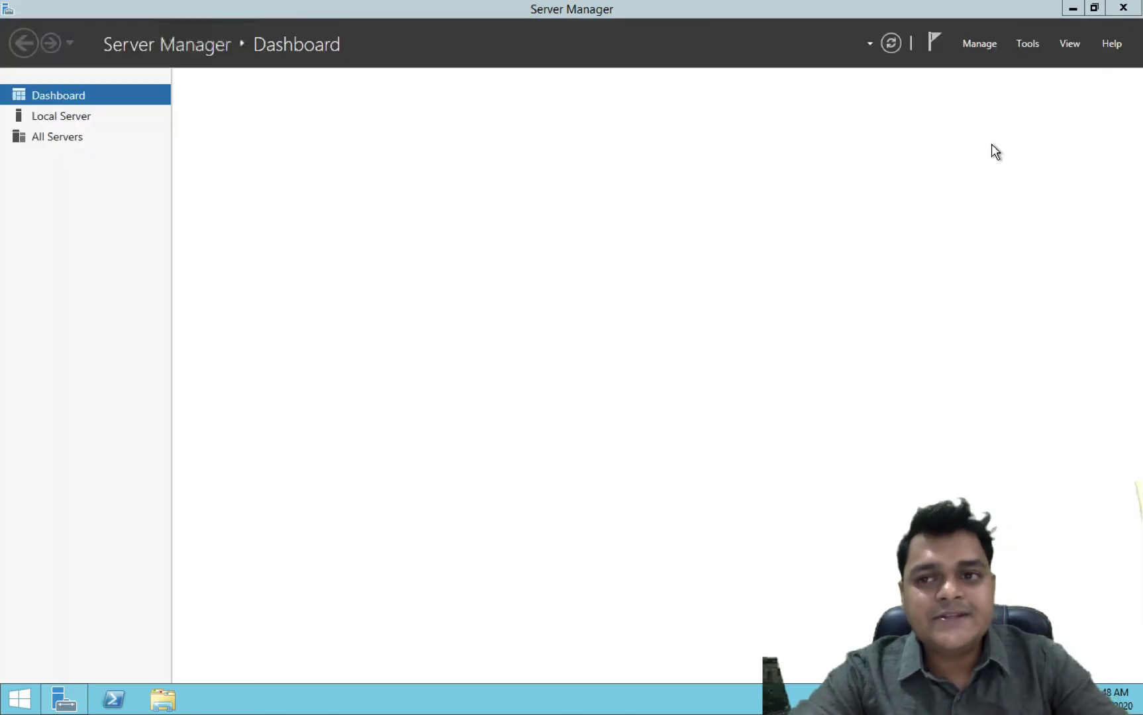
Close Server Manager on the remote server and reopen it
click(1122, 9)
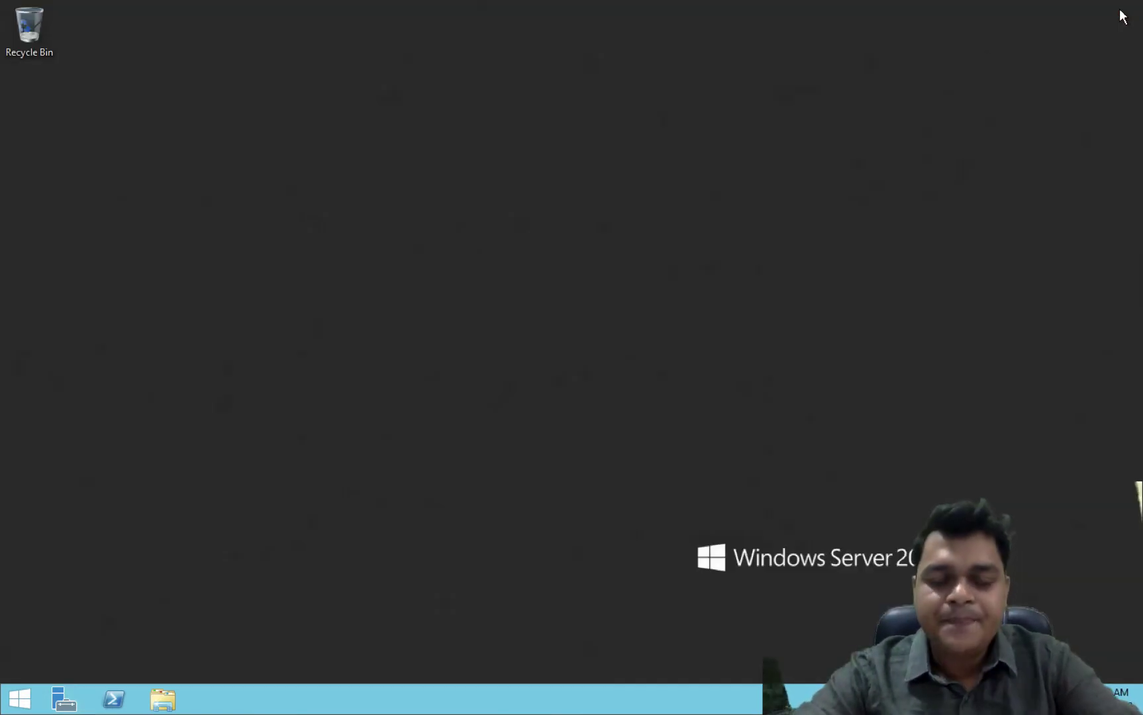
click(78, 700)
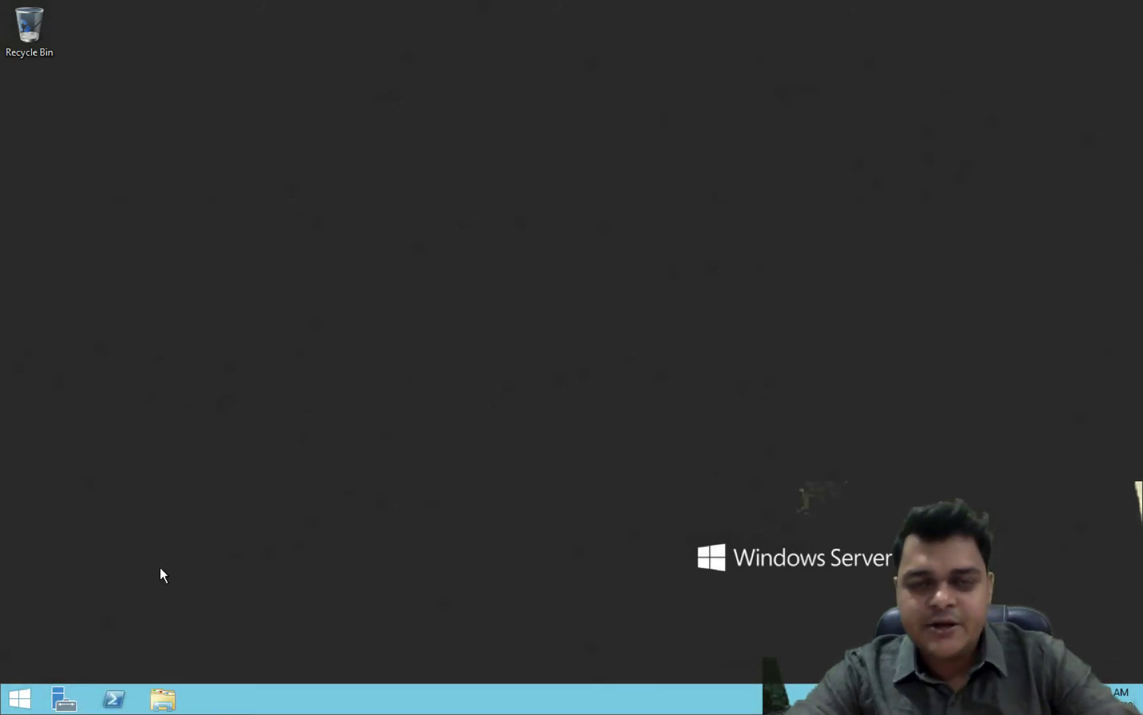
click(64, 703)
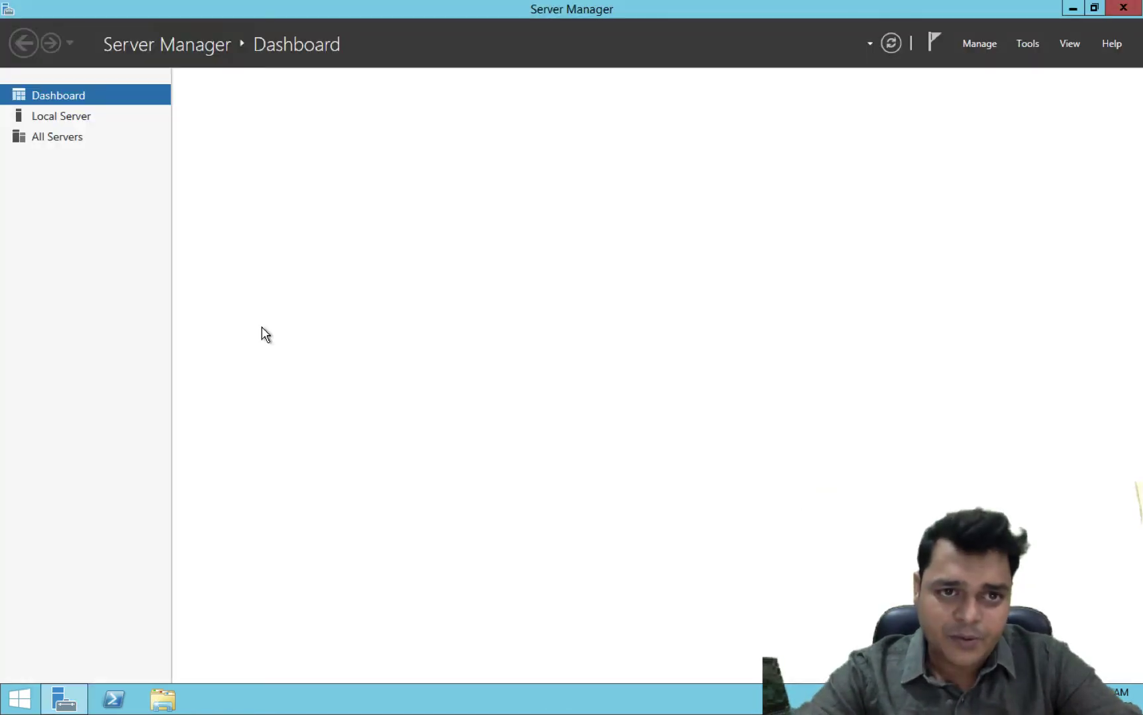
Start the Add Roles and Features Wizard and proceed with role-based installation on the server web to the server roles selection
click(456, 194)
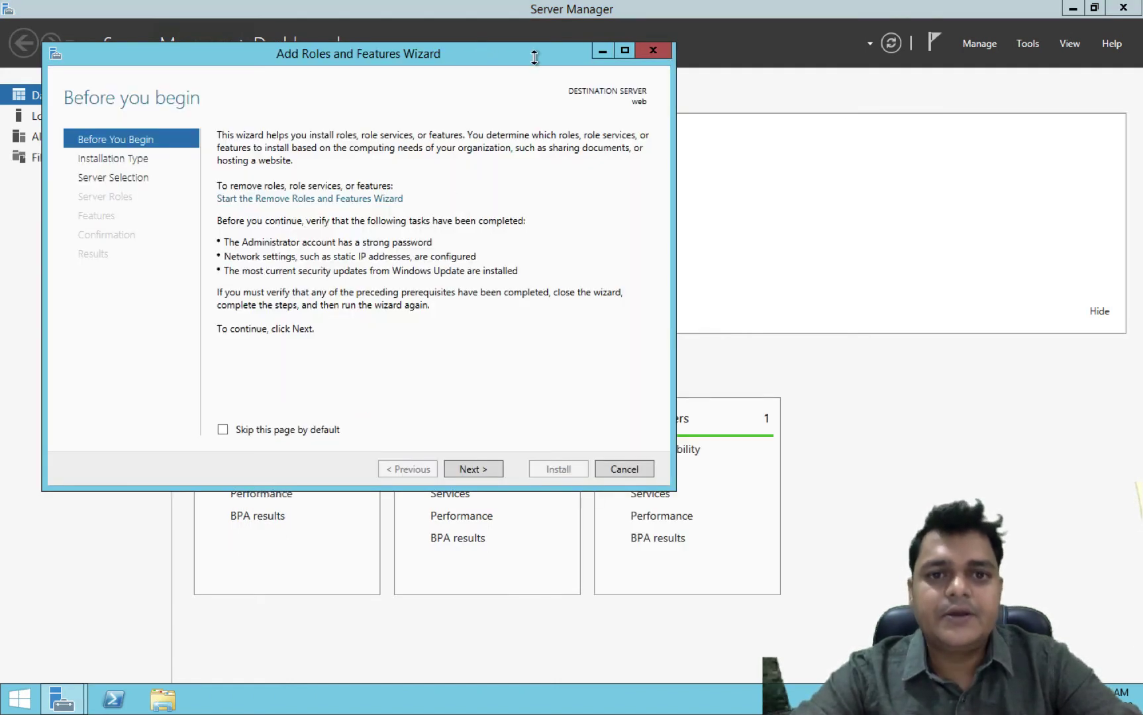
drag(515, 57, 596, 62)
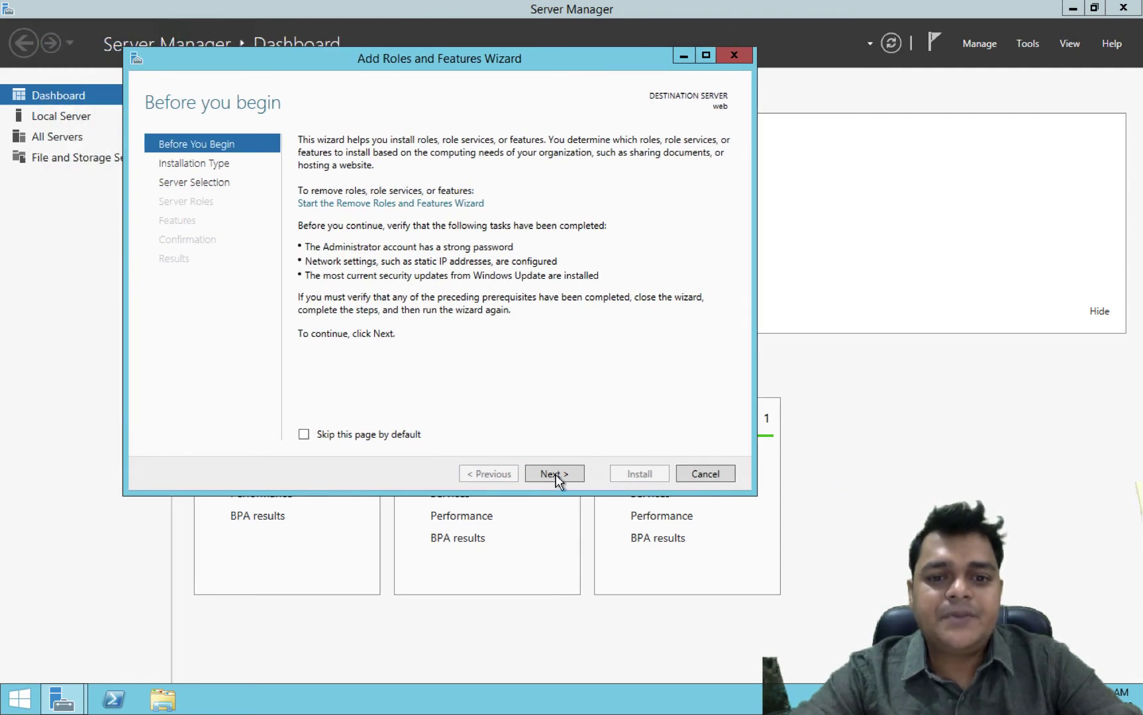
click(555, 474)
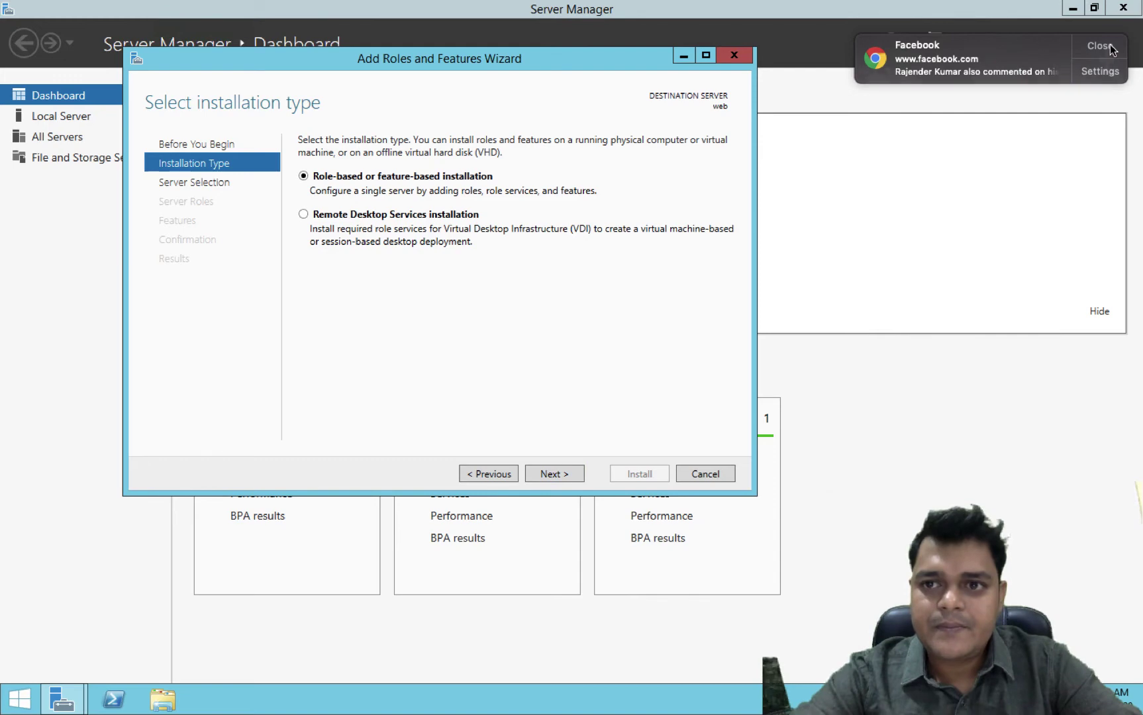
click(1111, 47)
click(553, 474)
click(545, 472)
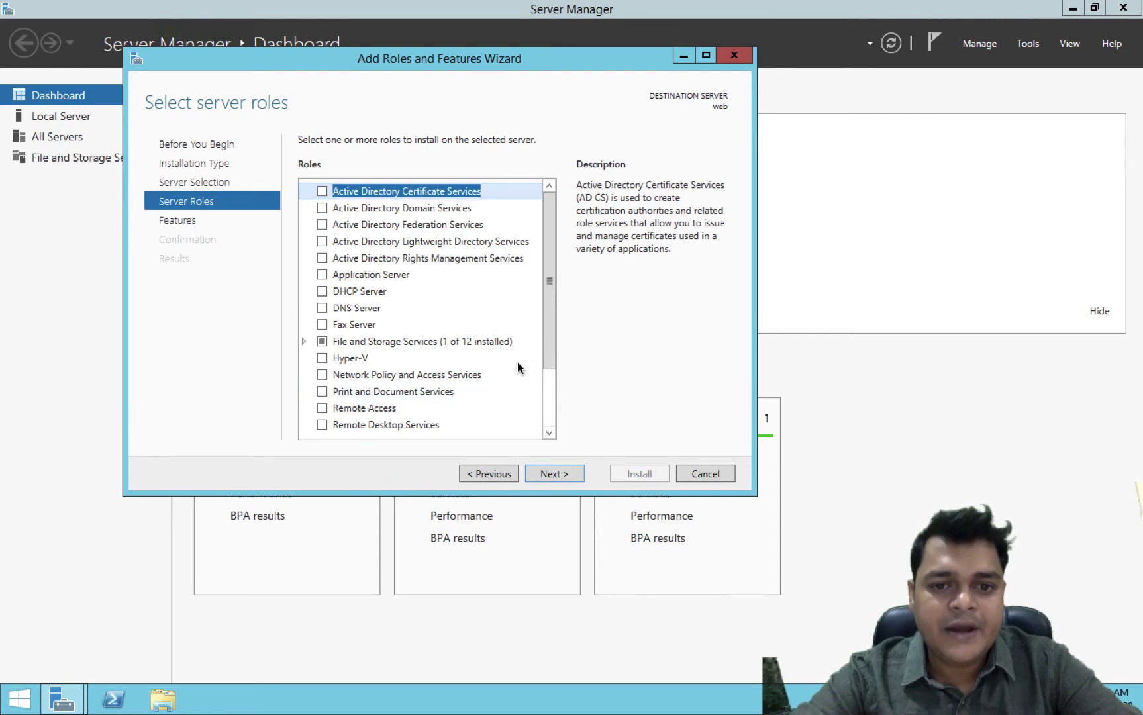
Select the Web Server (IIS) role and add its required management tools
scroll(550, 427, down, 2)
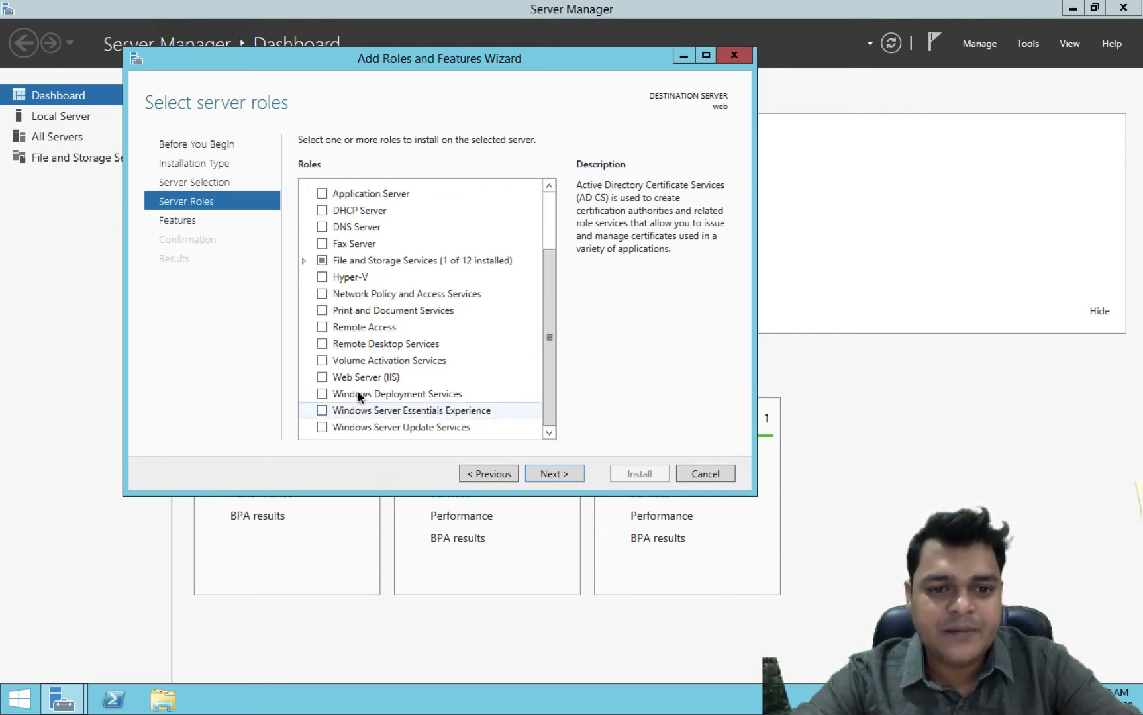
click(381, 377)
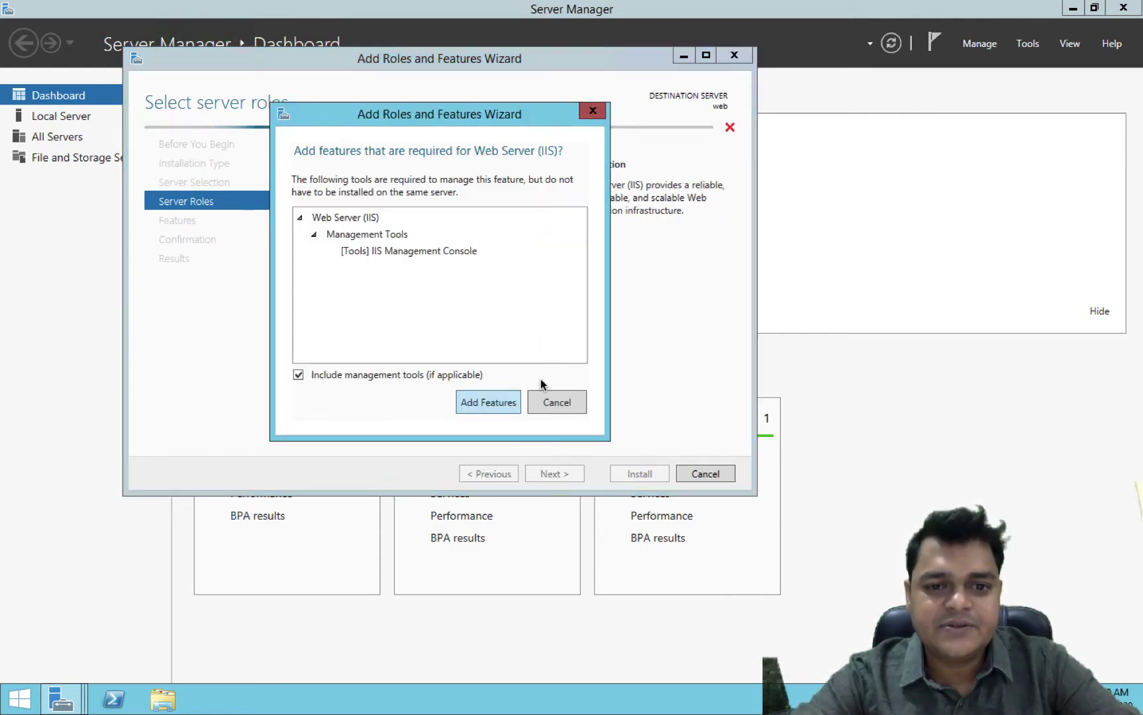
click(497, 404)
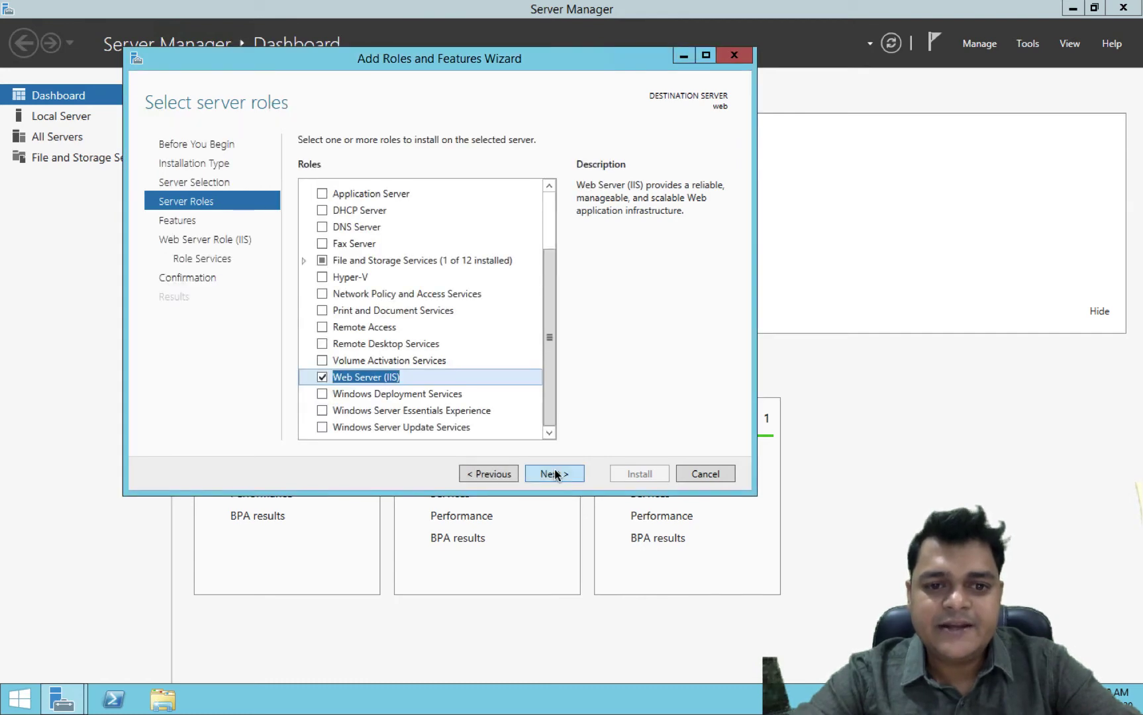
Accept the default features and IIS role services, and start the installation
click(555, 473)
click(555, 473)
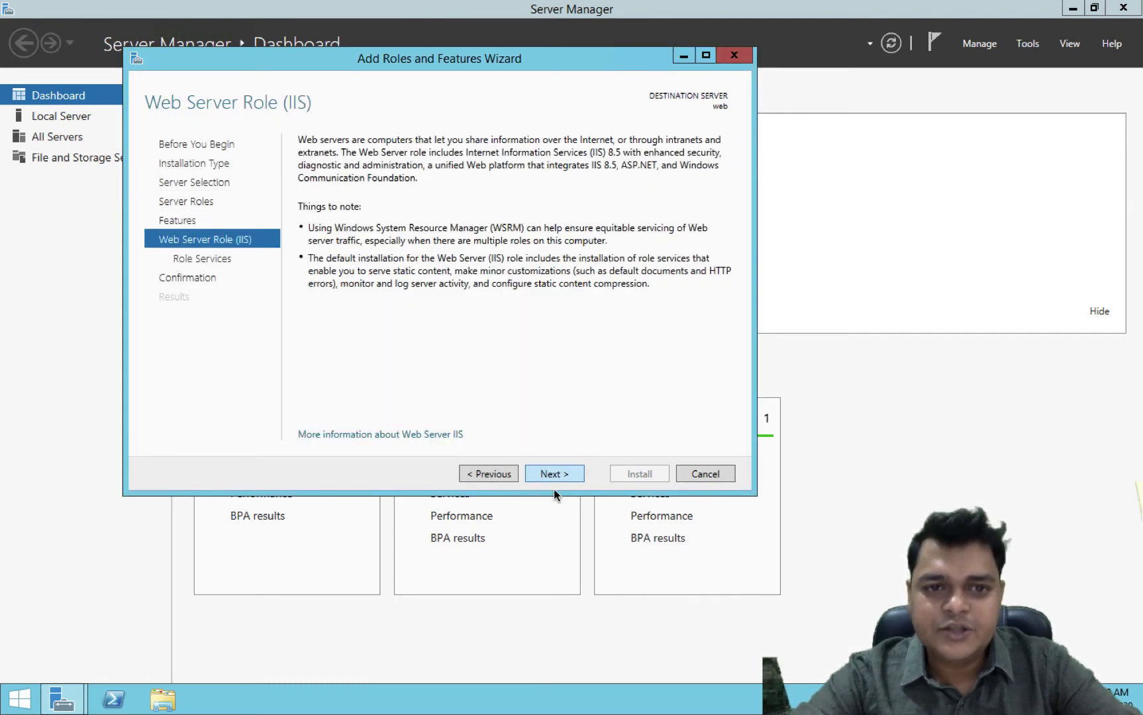
click(556, 475)
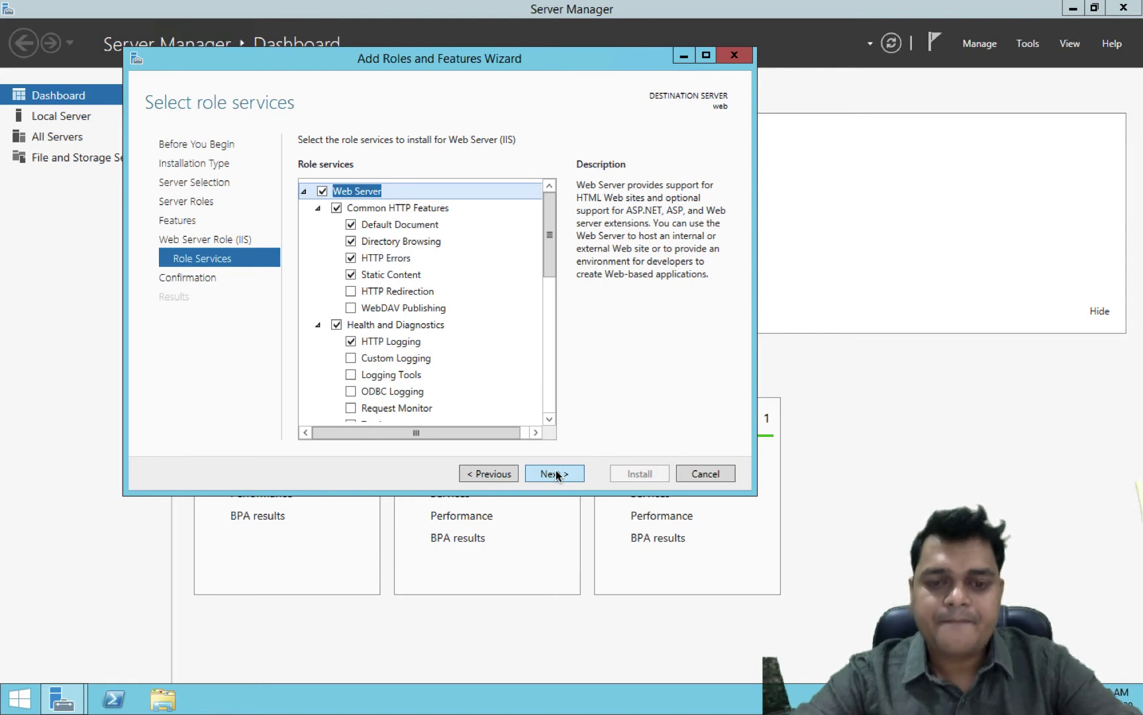
click(556, 473)
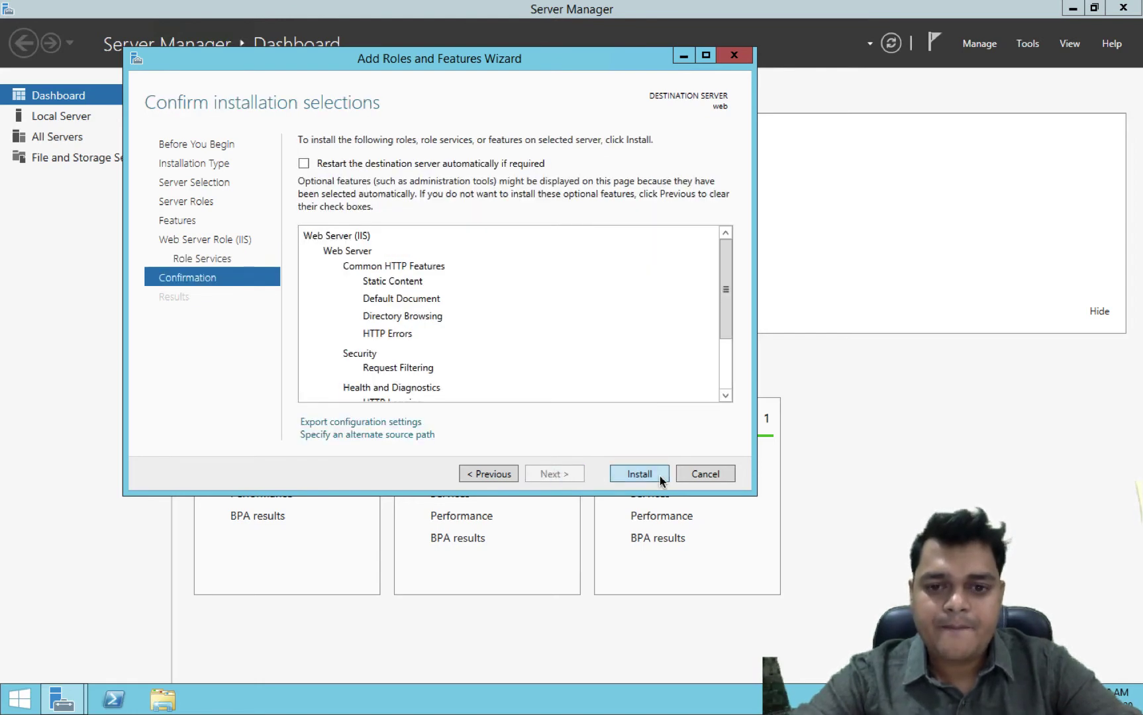
click(639, 474)
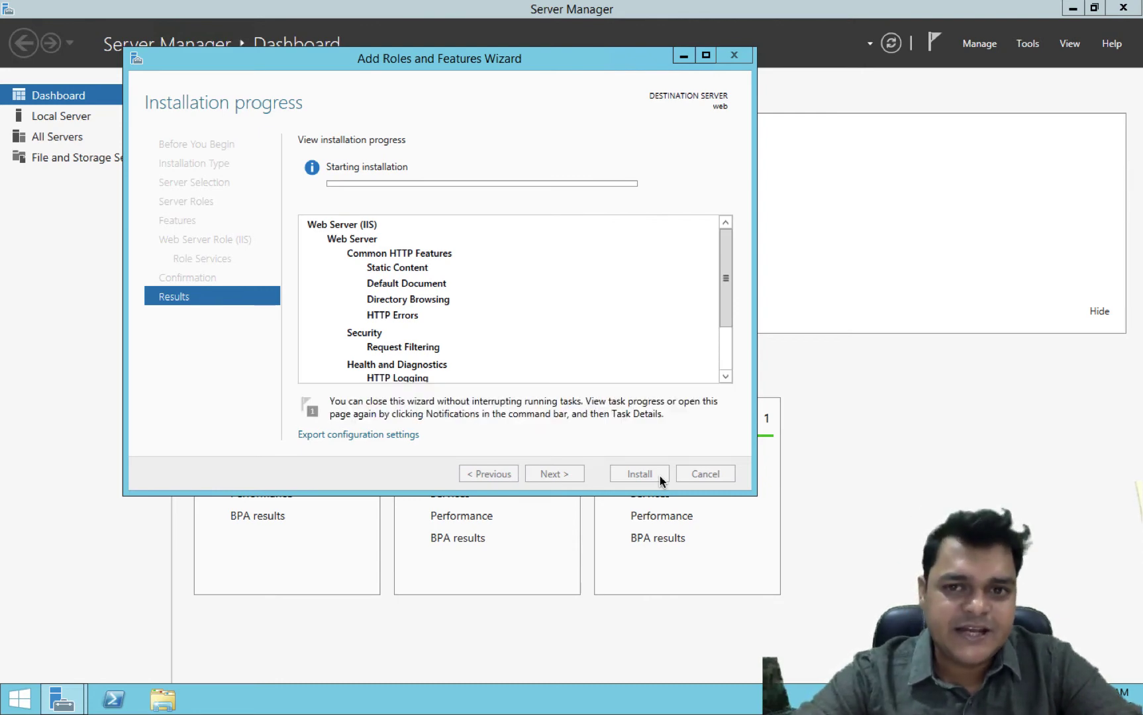
Switch back to the Azure portal and search all services for nsg
key(ctrl+Right)
key(ctrl+Right)
key(ctrl+Left)
key(ctrl+Left)
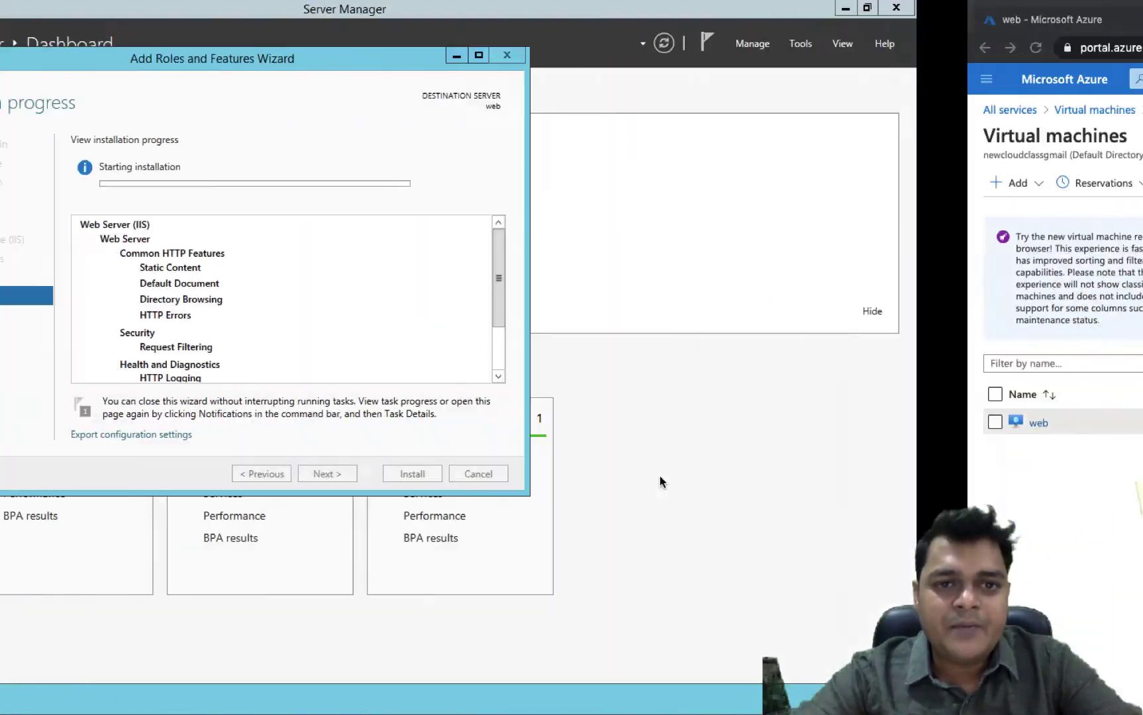
key(ctrl+Right)
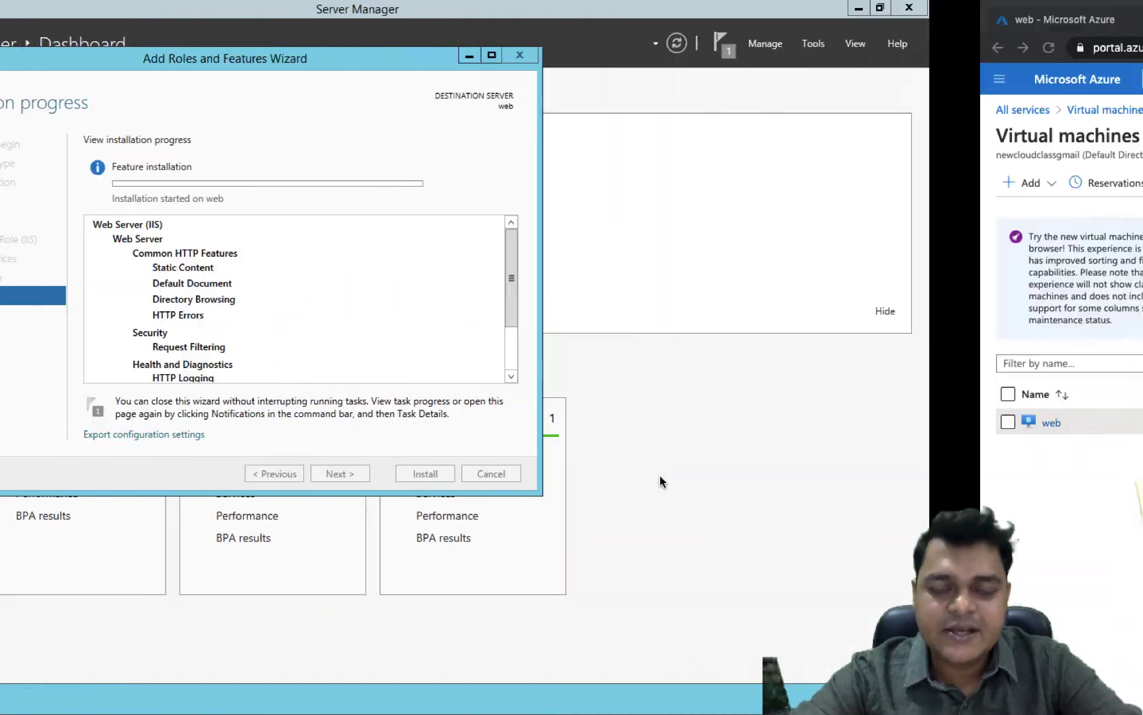
click(44, 109)
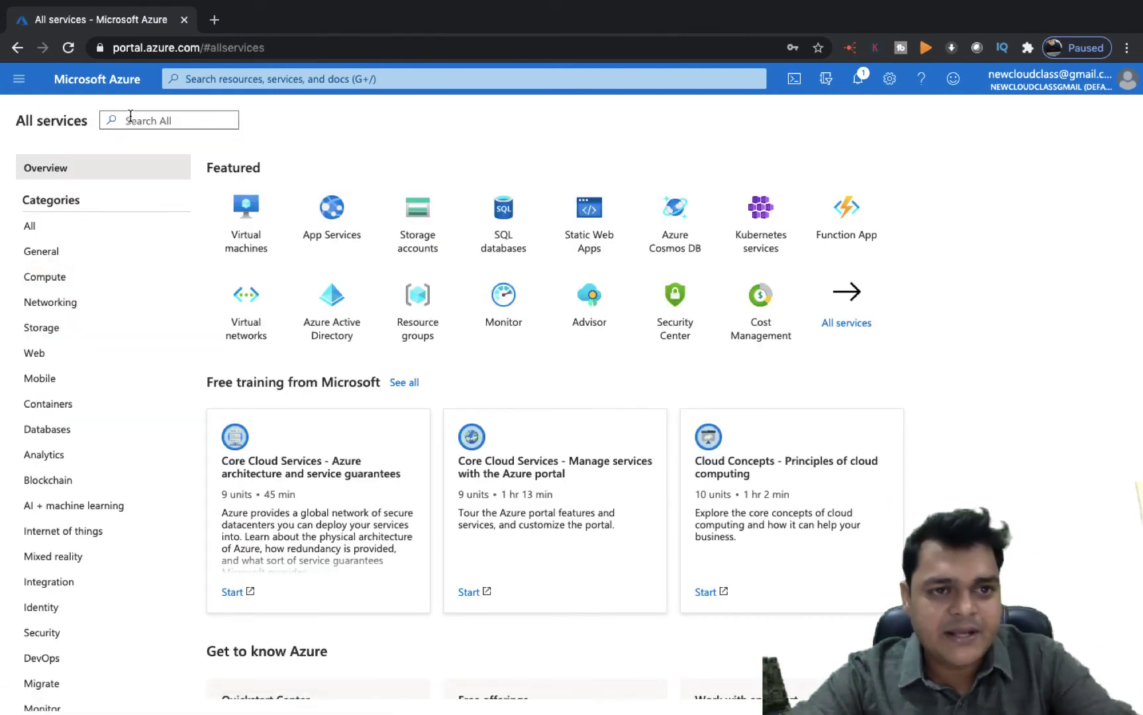
text(ns)
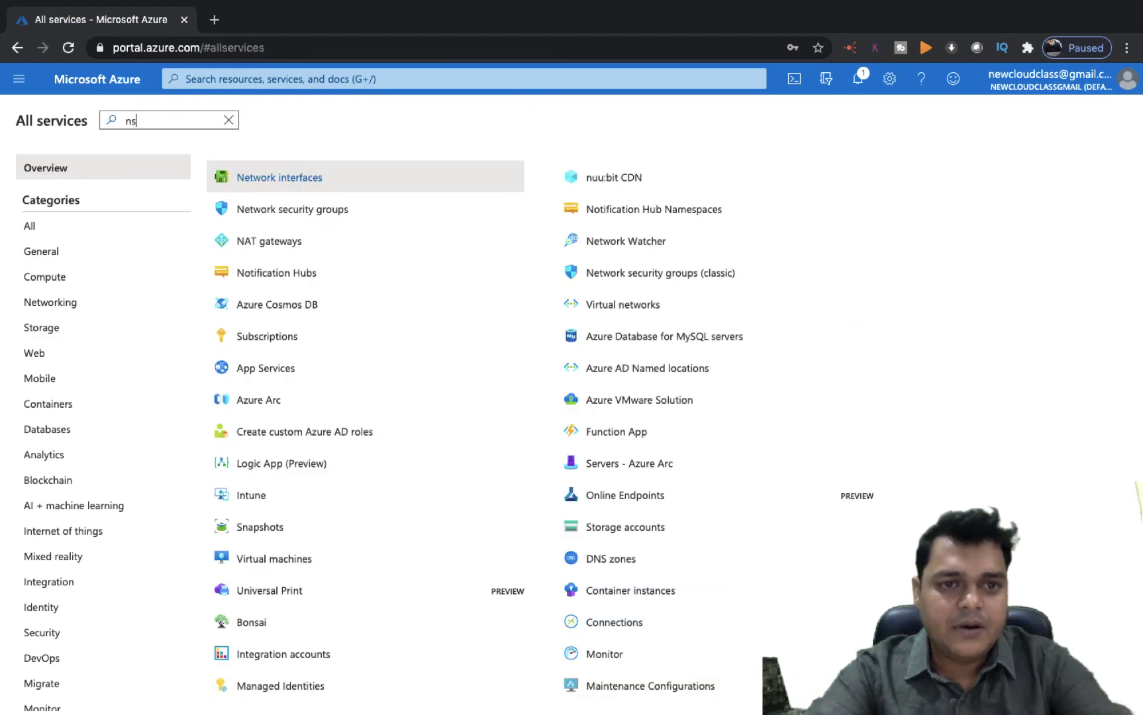
text(g)
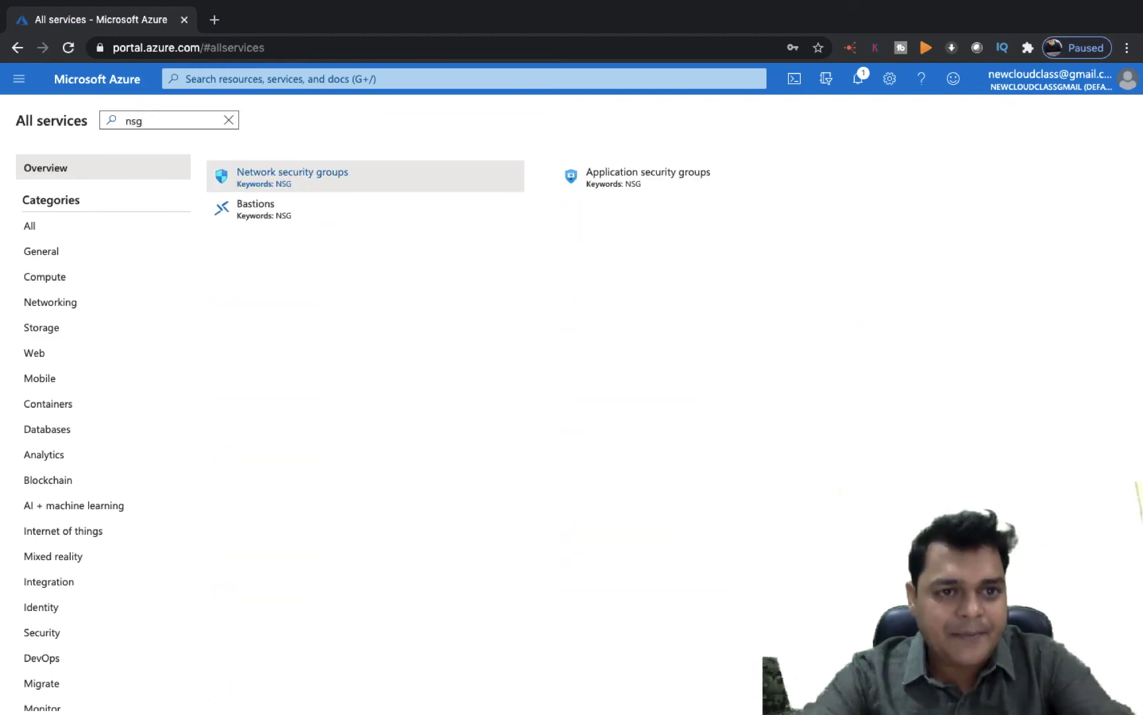
View the list of network security groups, and open the networking settings of the virtual machine web
click(310, 181)
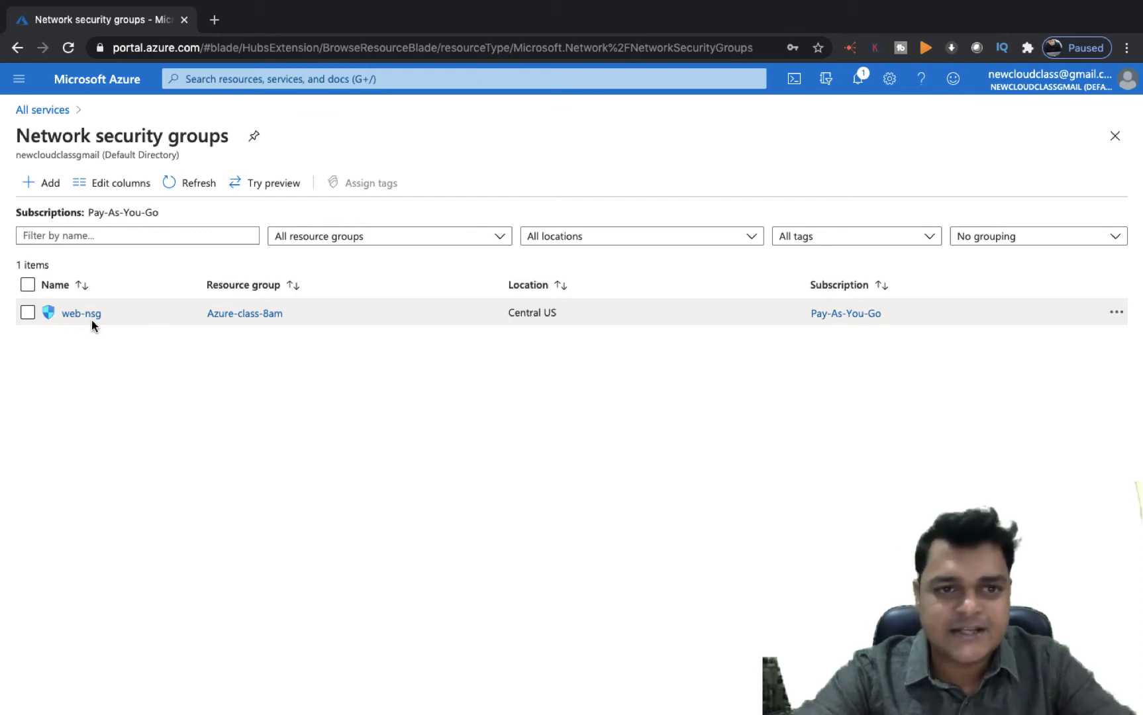
click(41, 110)
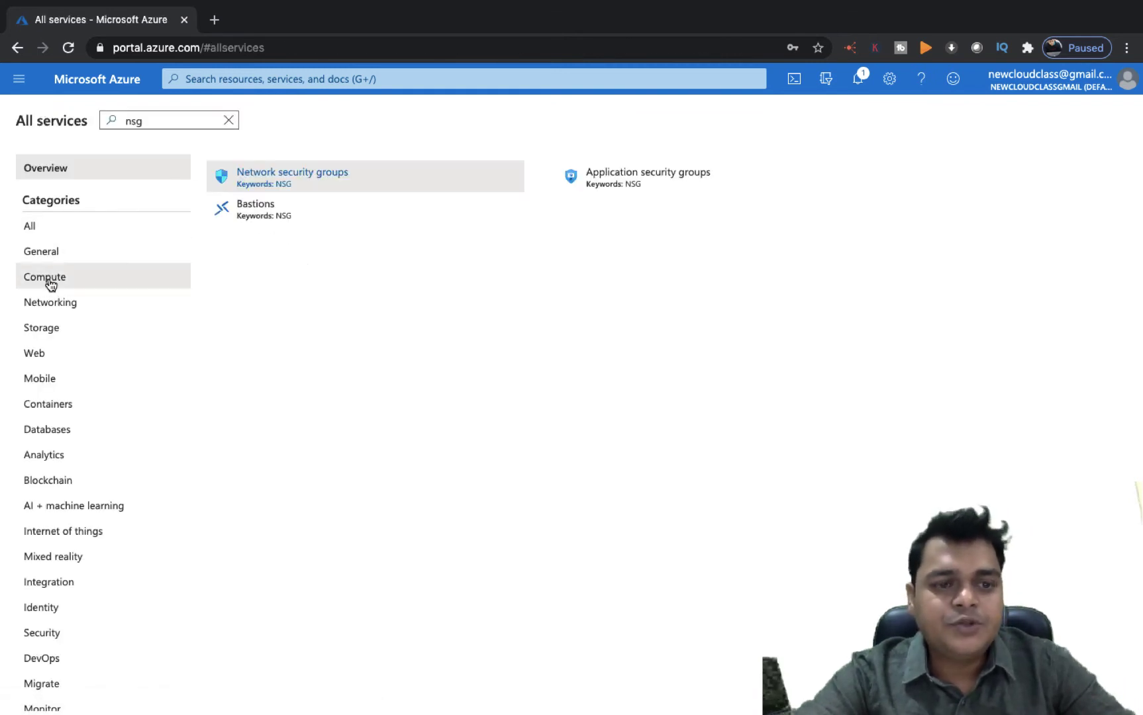
click(49, 282)
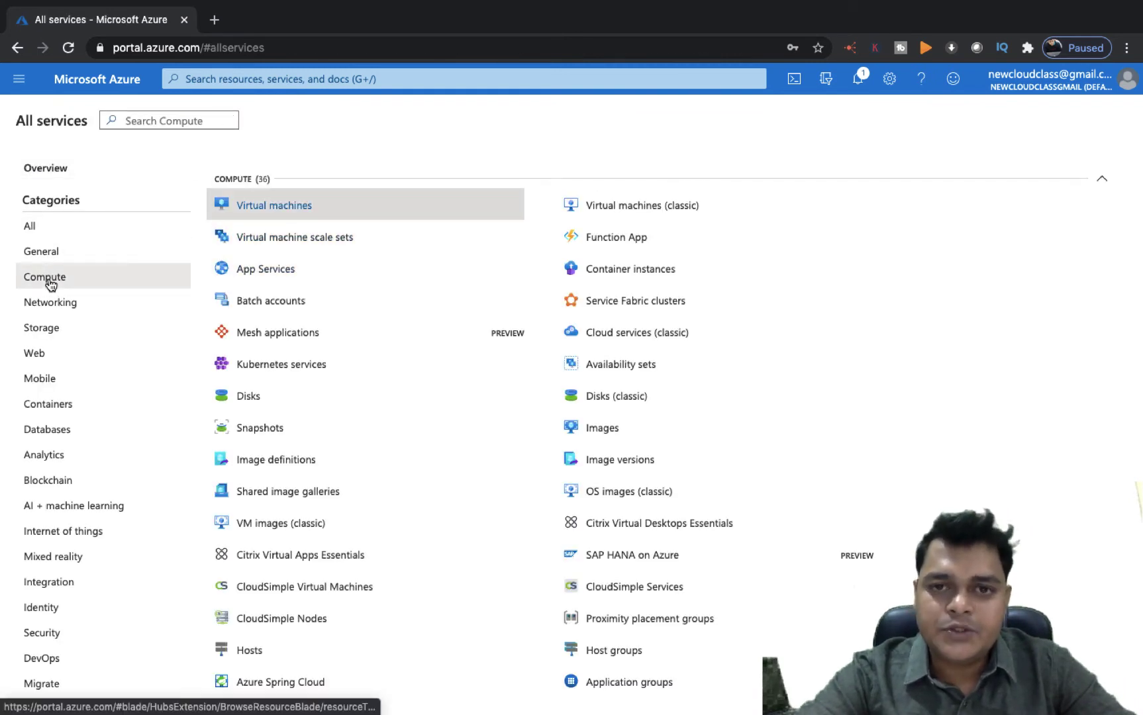
click(280, 206)
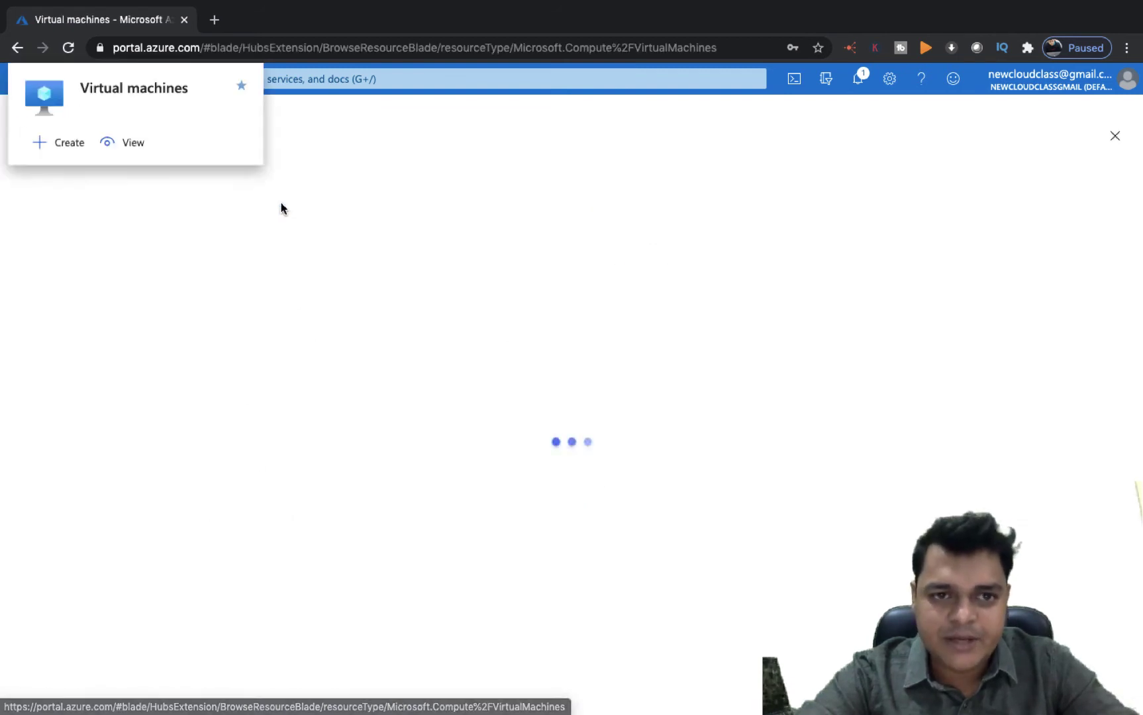
click(72, 391)
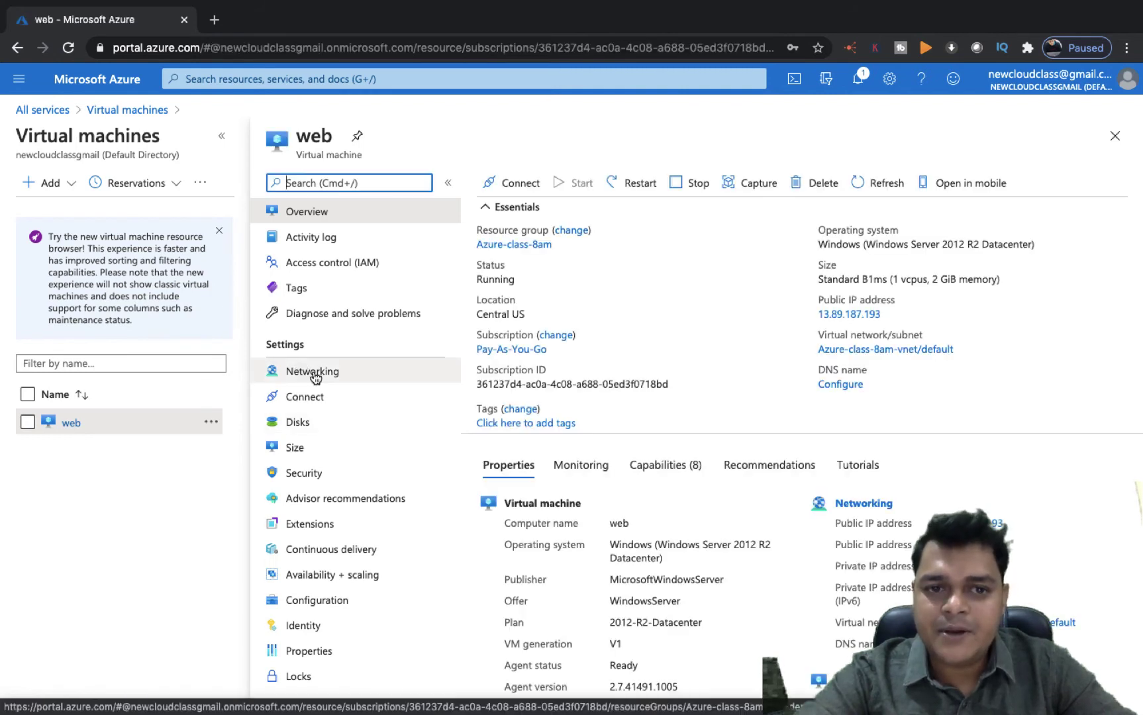
click(315, 377)
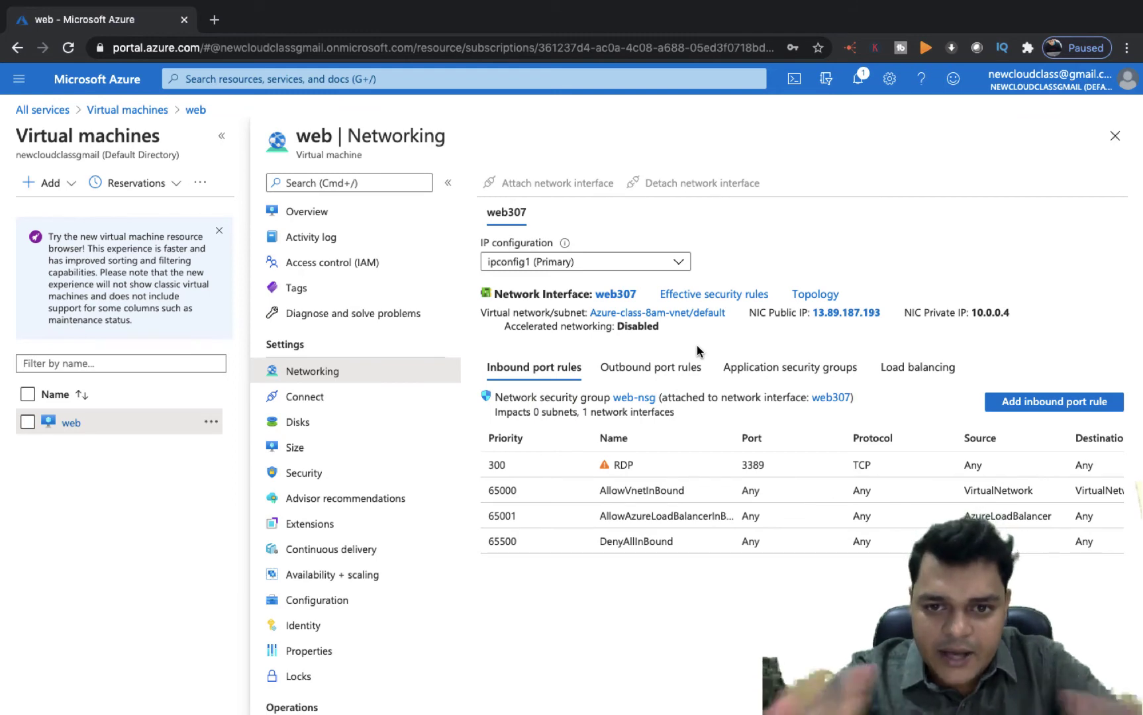
Switch to the remote server and close the Add Roles and Features Wizard and Server Manager
key(ctrl+Left)
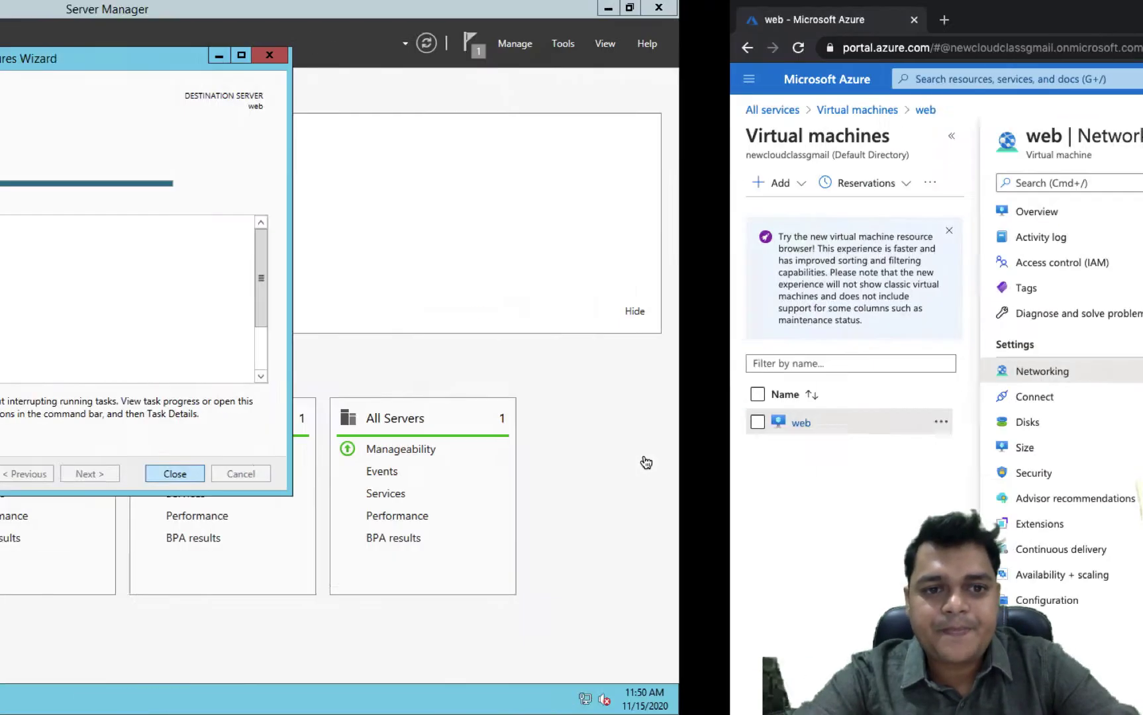
key(ctrl+Right)
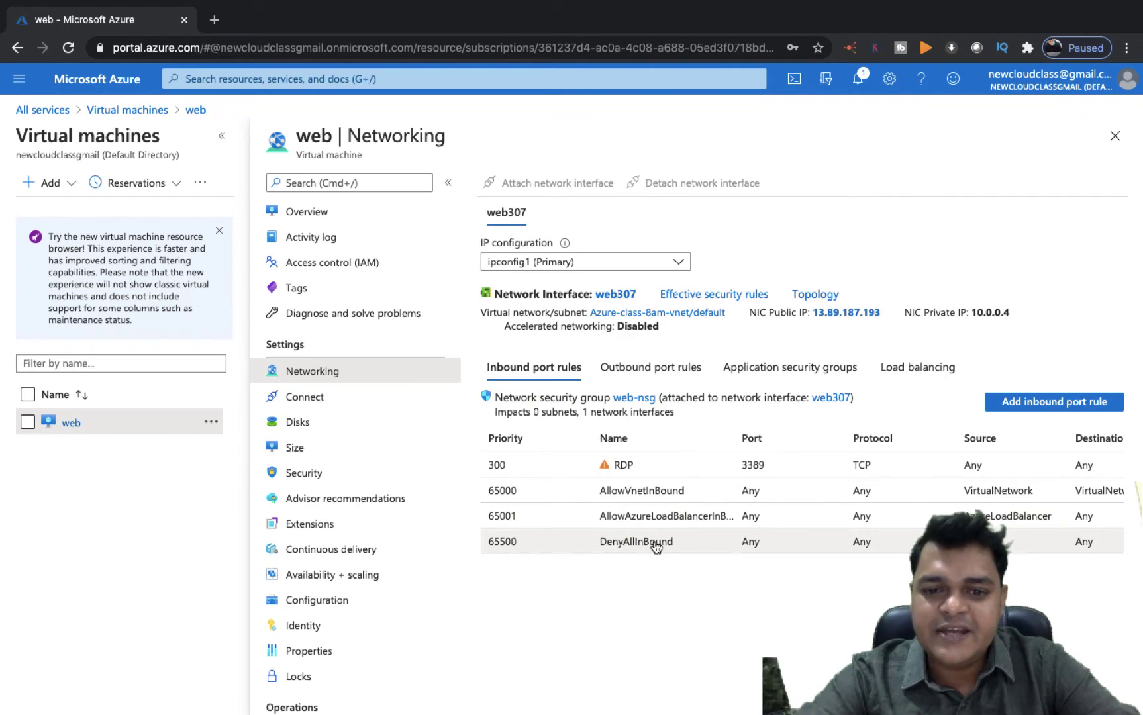
key(ctrl+Left)
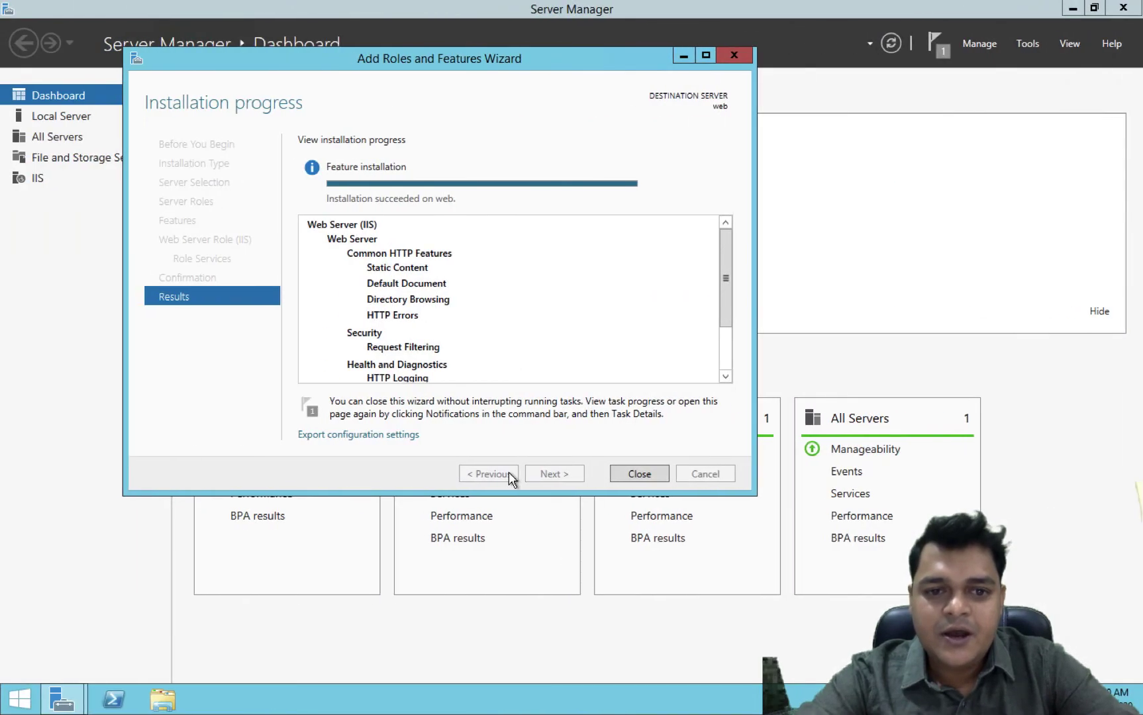
click(629, 471)
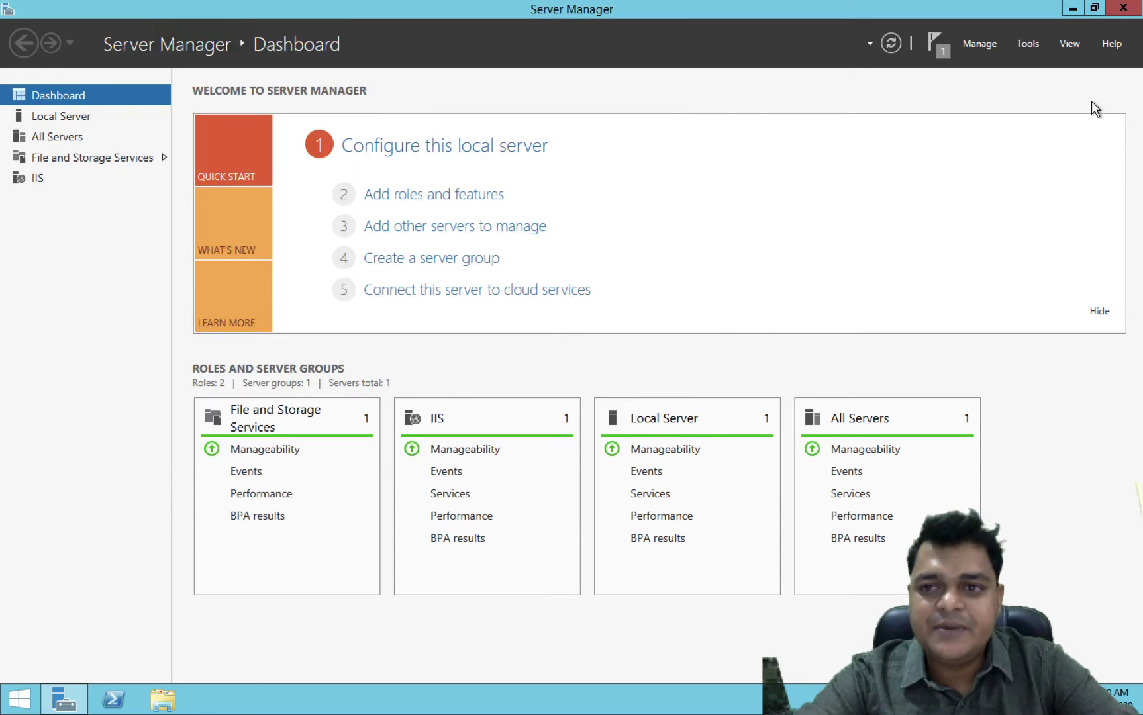
click(1125, 9)
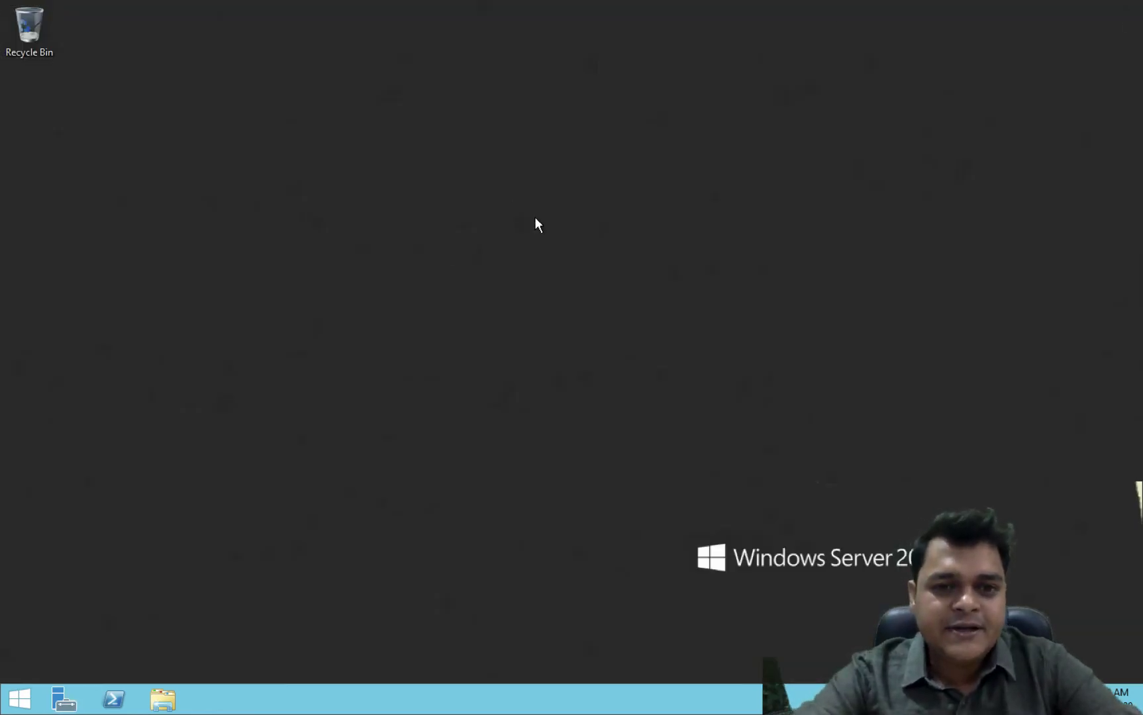
Open the iisstart file from C:\inetpub\wwwroot in Notepad
key(super+e)
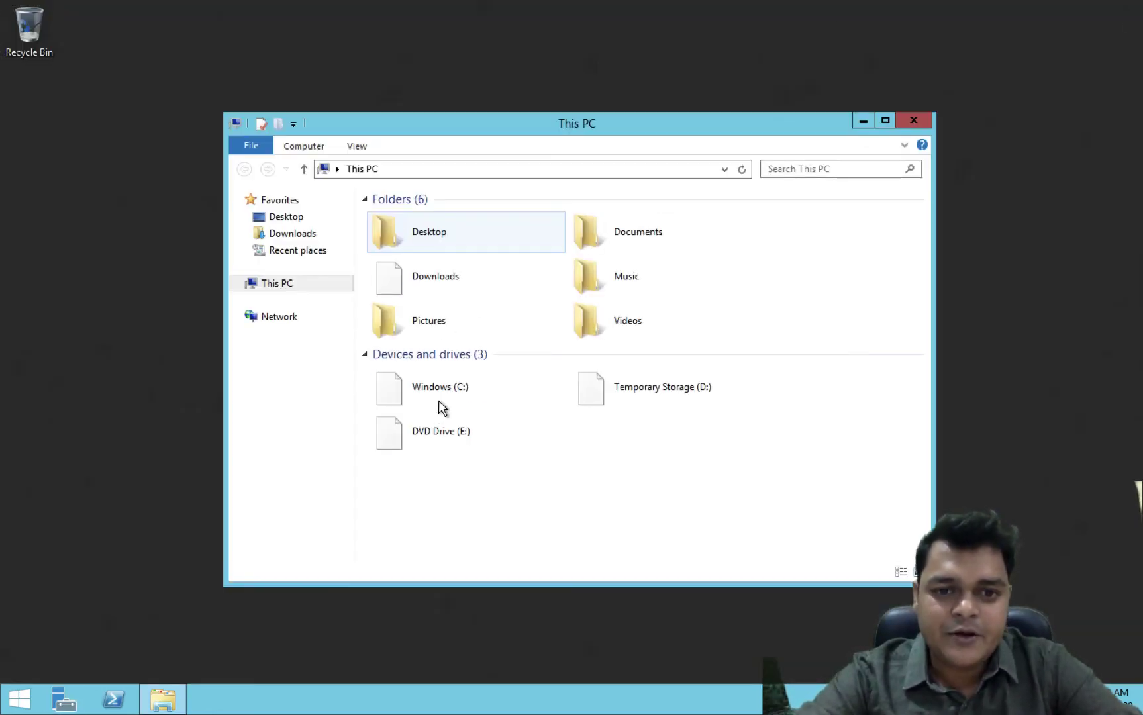
double_click(467, 387)
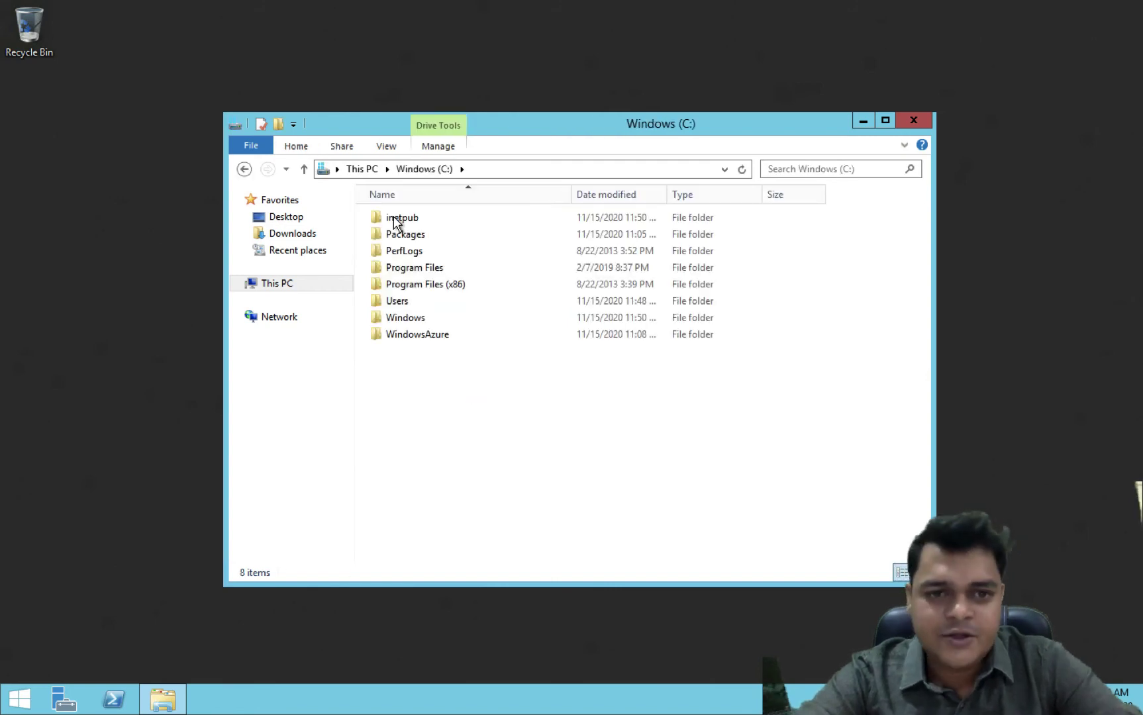
double_click(405, 219)
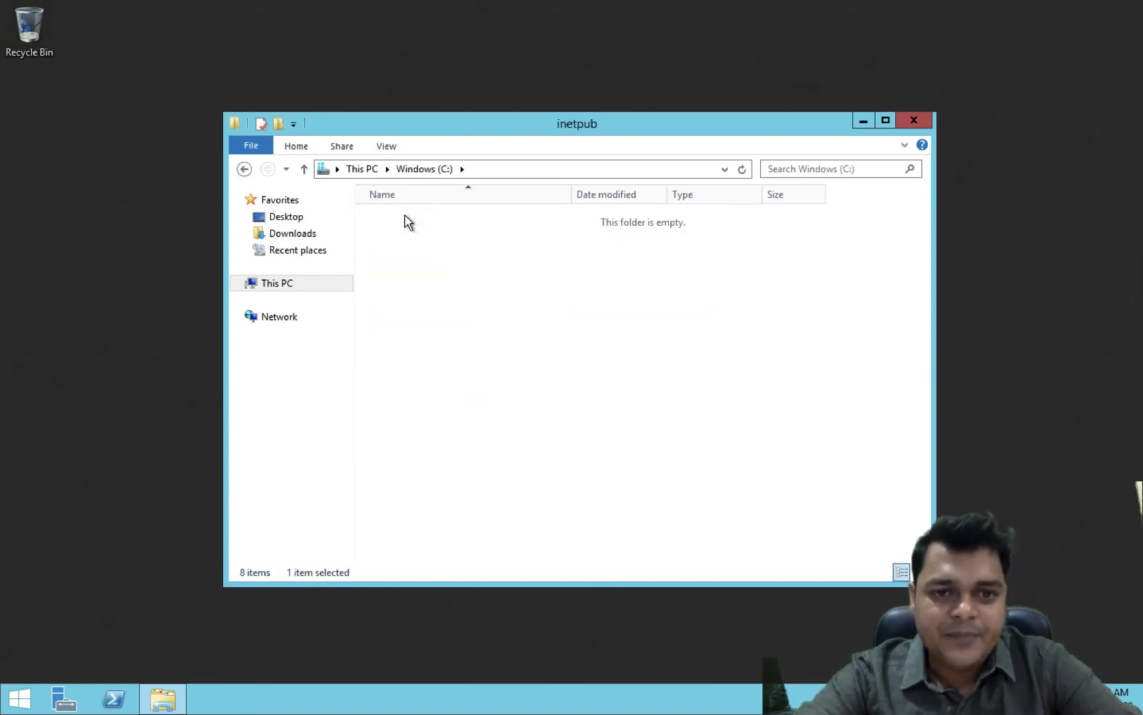
double_click(408, 289)
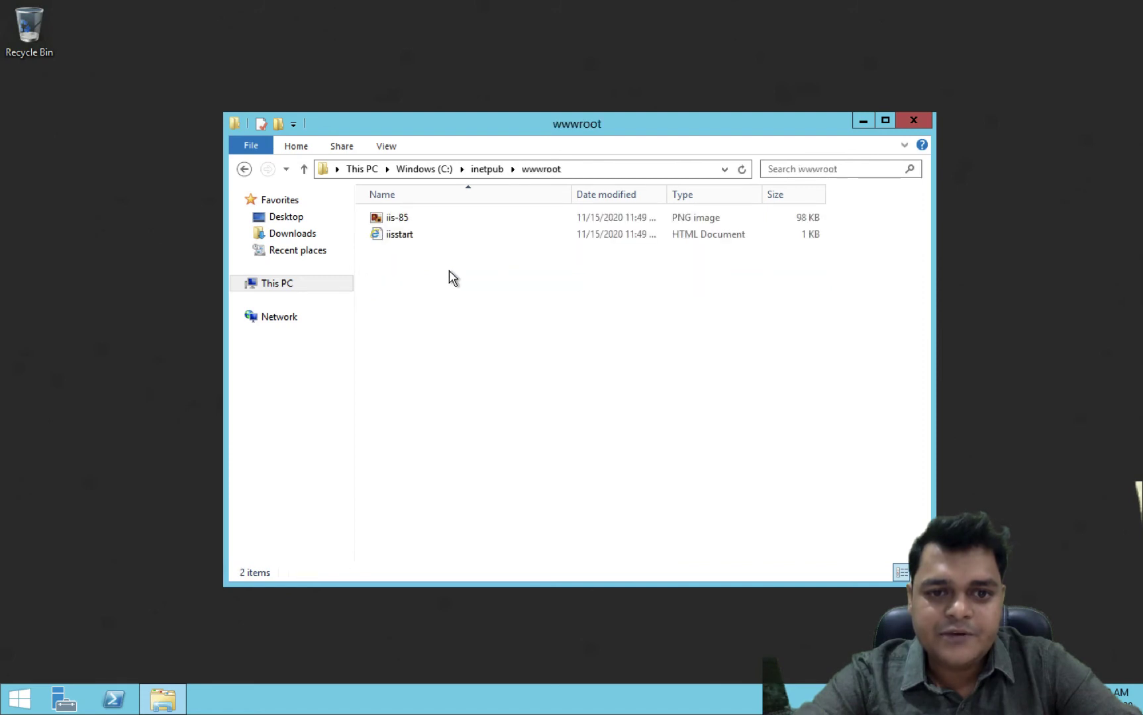
right_click(402, 237)
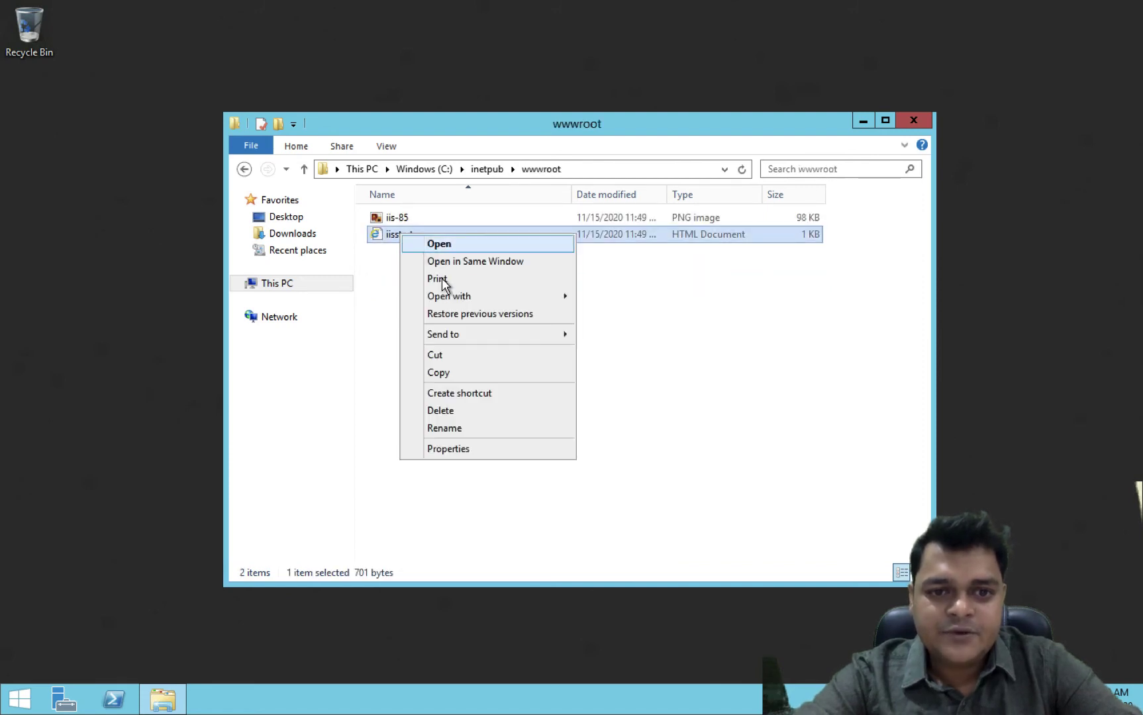
mouse_move(493, 295)
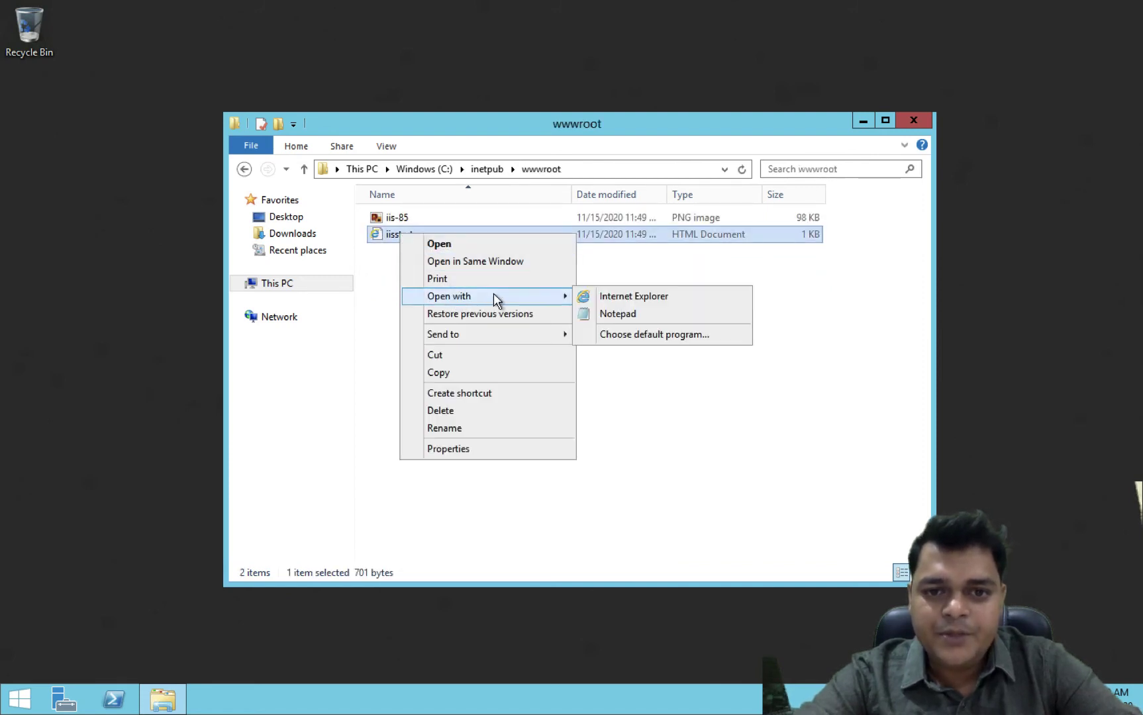
click(609, 313)
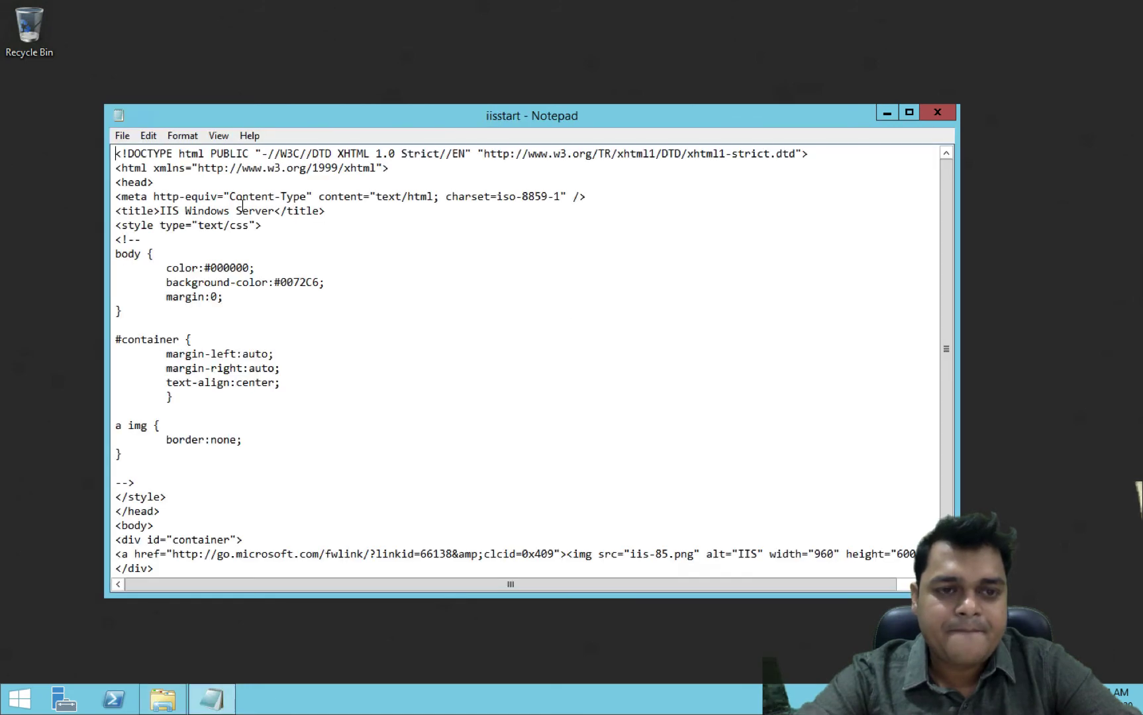
Insert the line THIS IS WEB SERVER below the head tag, save iisstart, and close the wwwroot folder
click(192, 184)
key(Return)
key(Return)
text(THIS I)
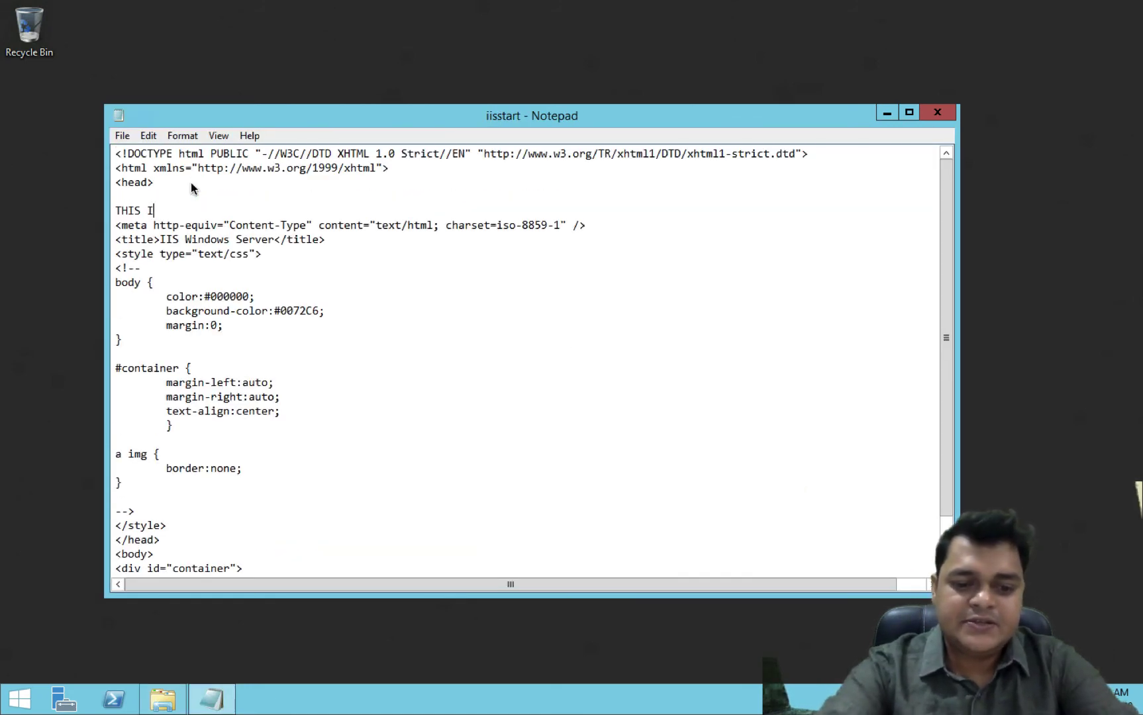
text(S WEB SERVER)
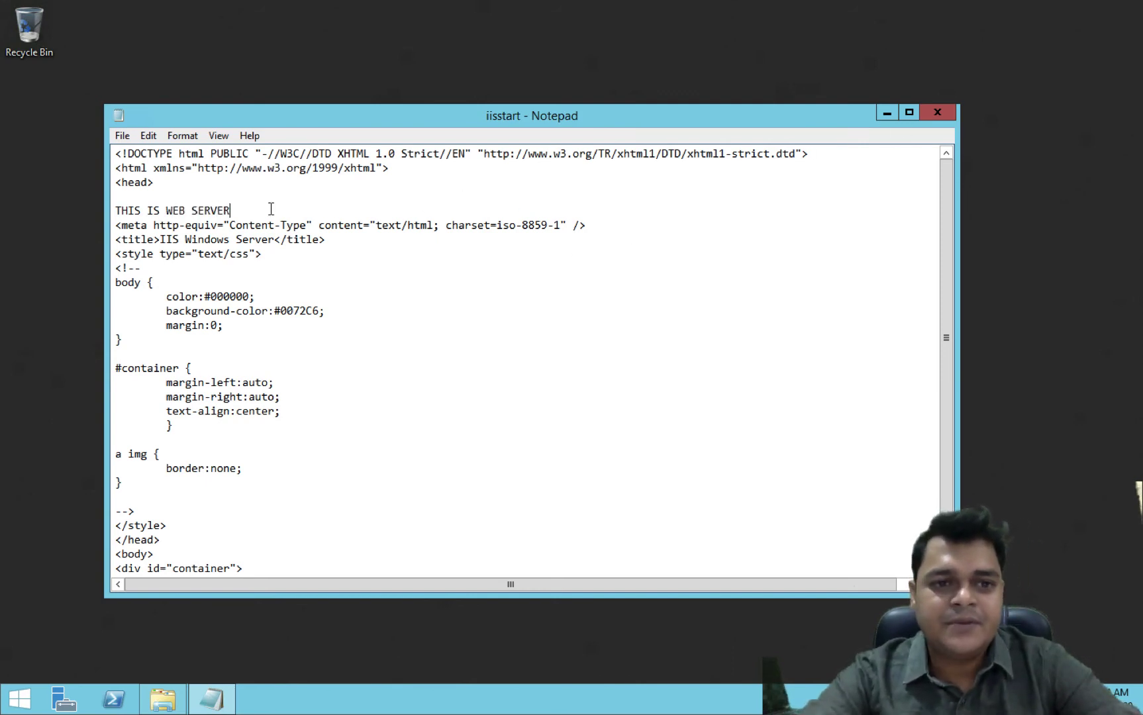
key(Return)
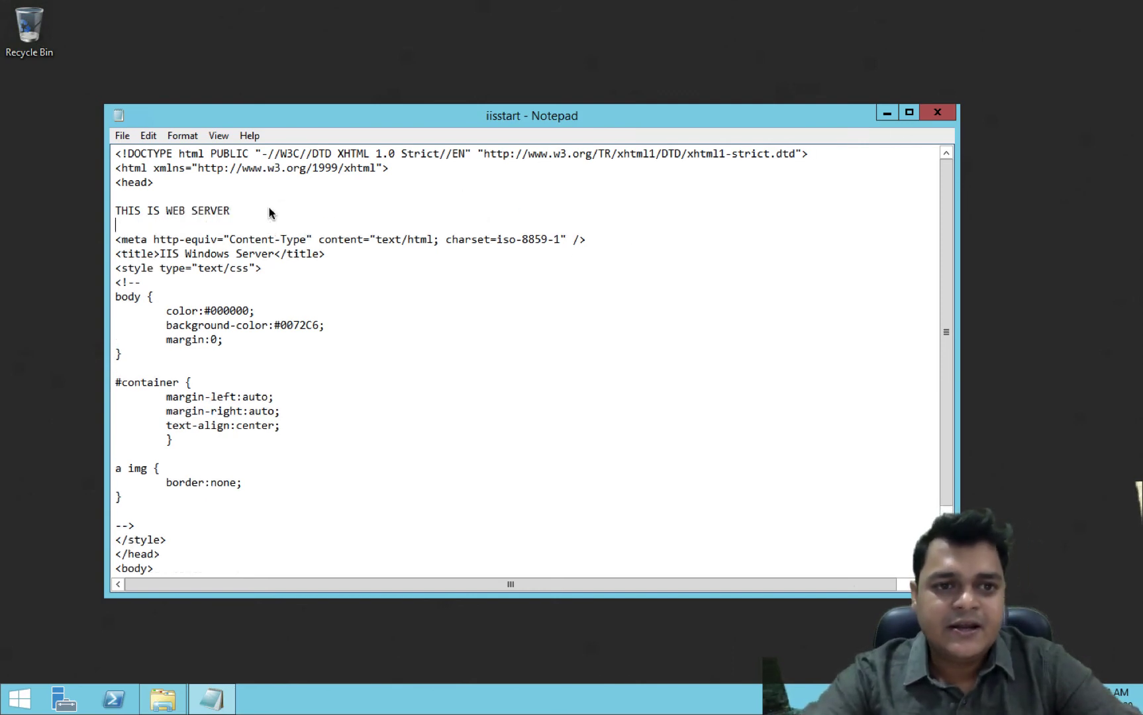
click(943, 116)
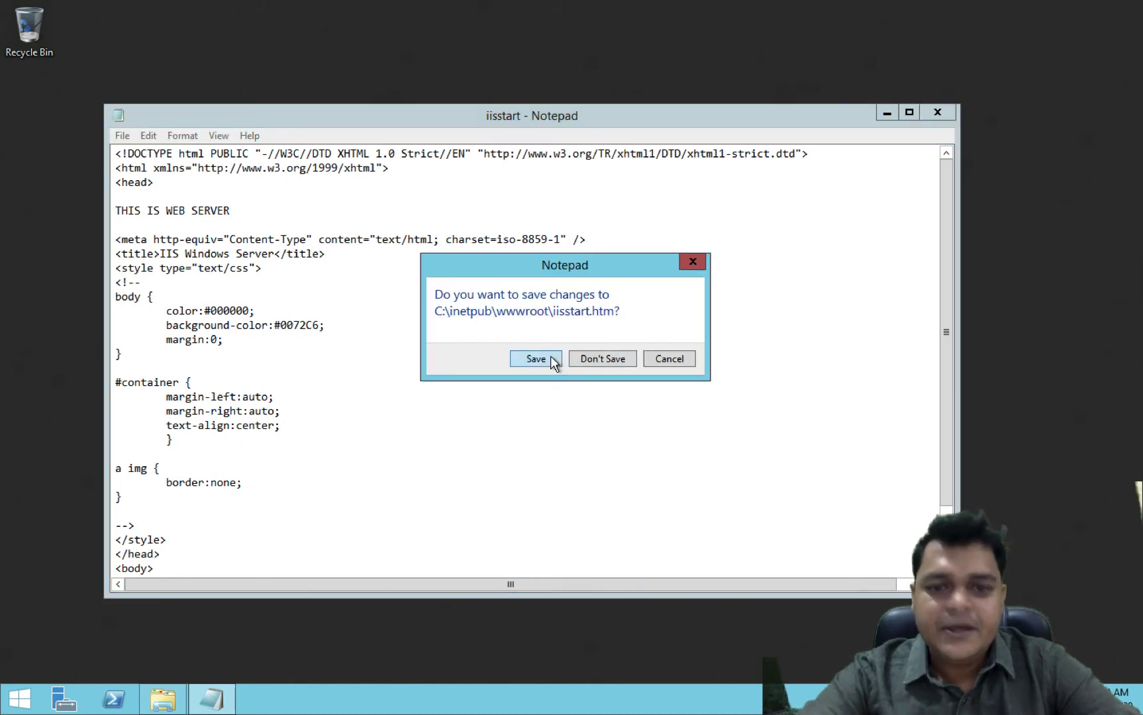
click(550, 358)
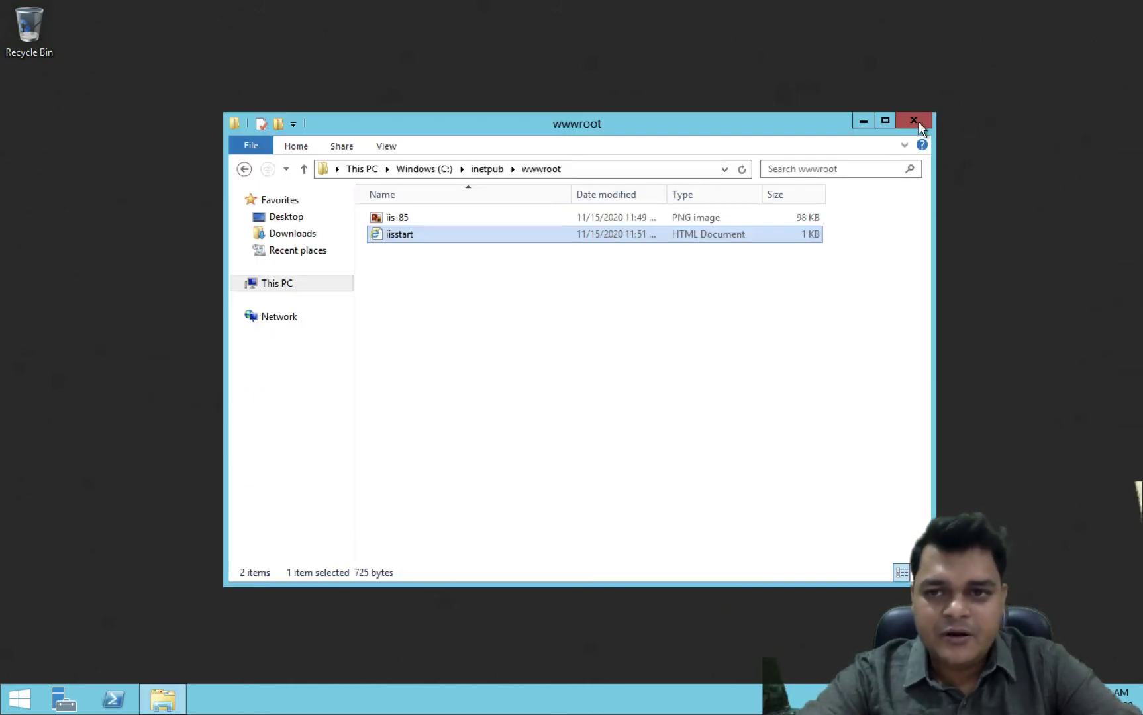
click(920, 128)
Switch to the Azure portal, copy the web machine's public IP 13.89.187.193, and load it in a new browser tab
key(ctrl+Right)
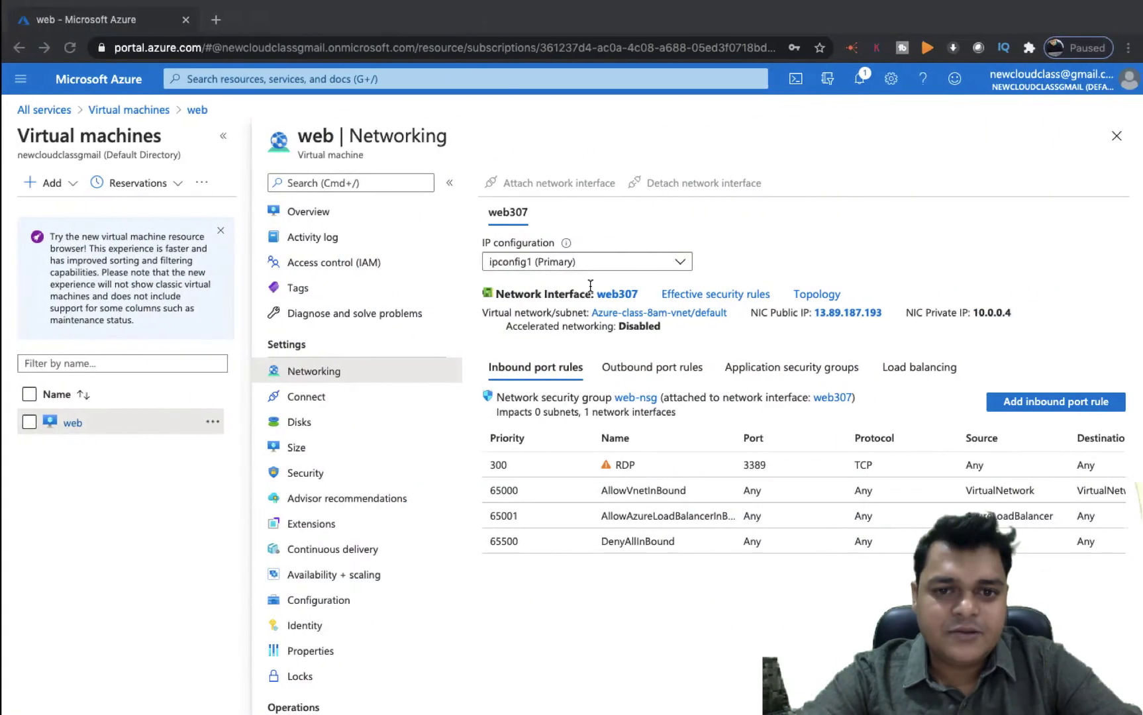
key(ctrl+Left)
key(ctrl+Right)
drag(887, 312, 815, 316)
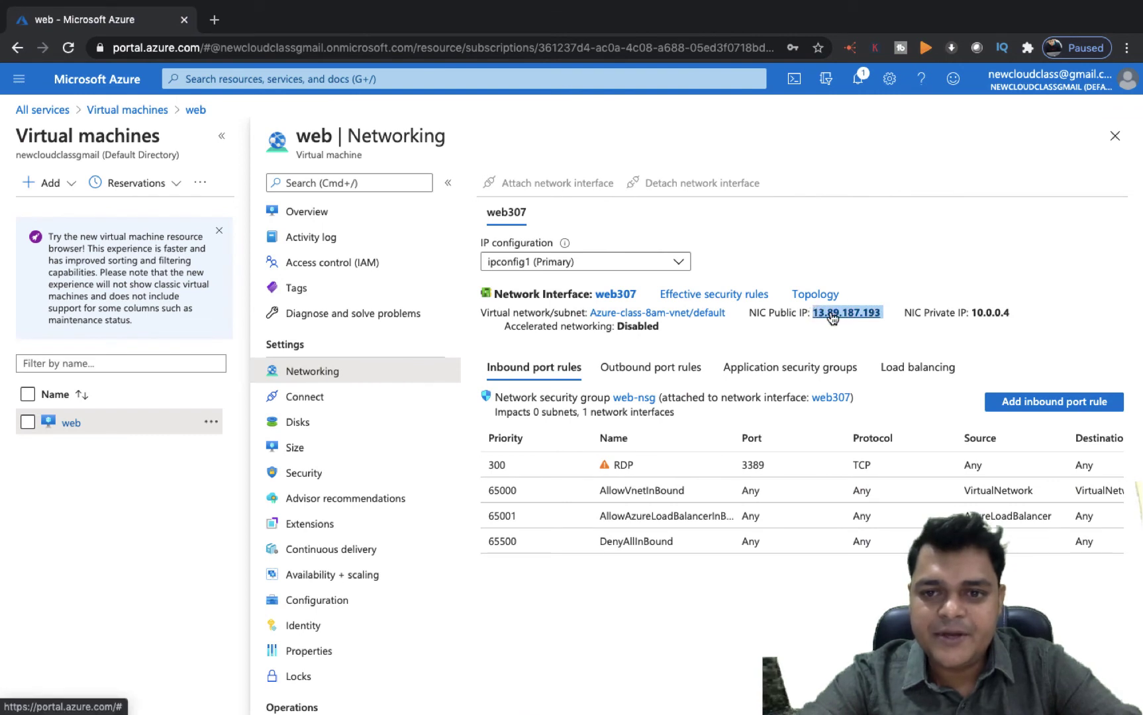
right_click(836, 312)
click(866, 415)
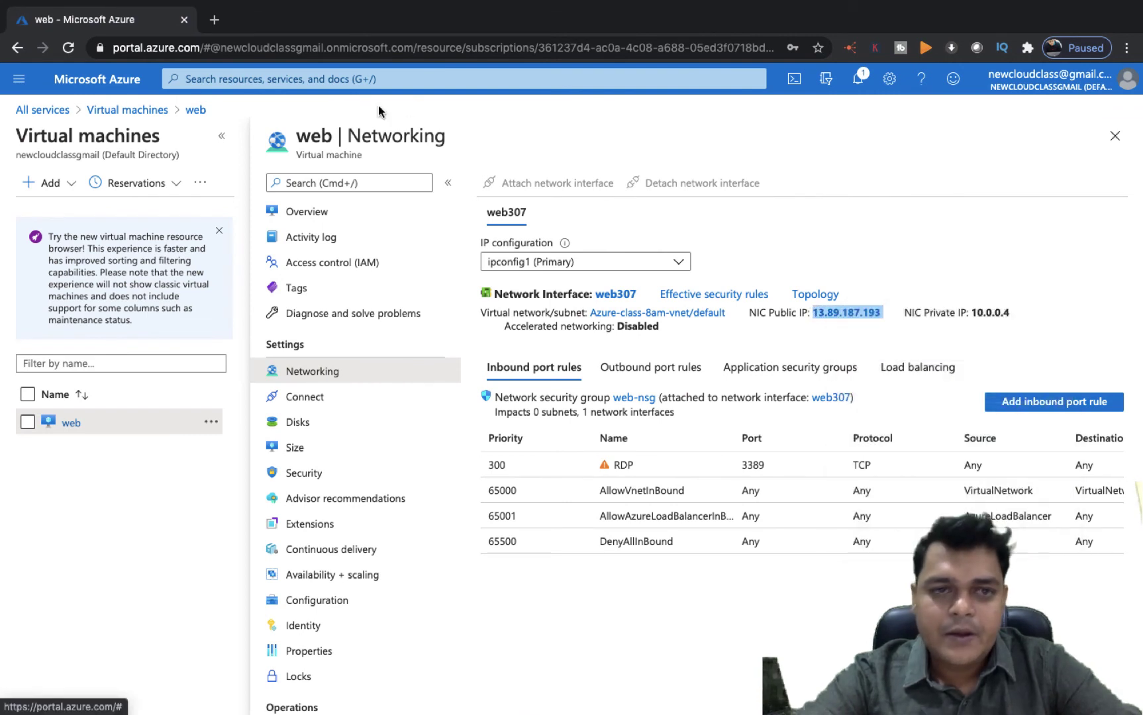
click(216, 19)
key(super+v)
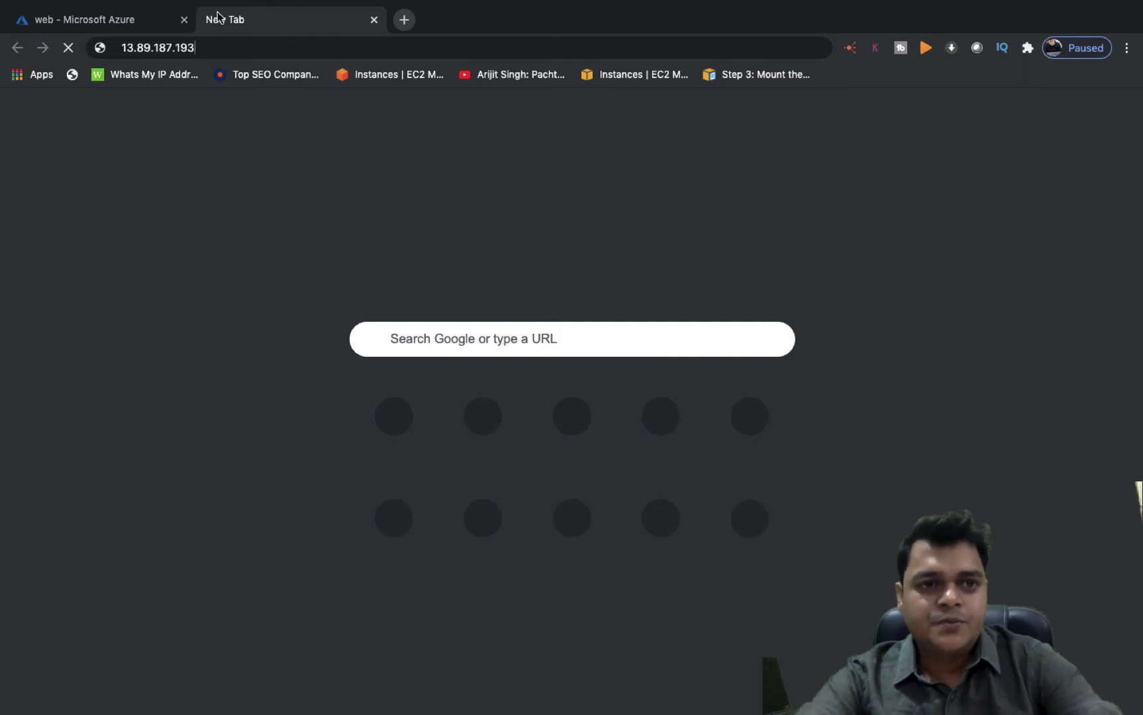
key(Return)
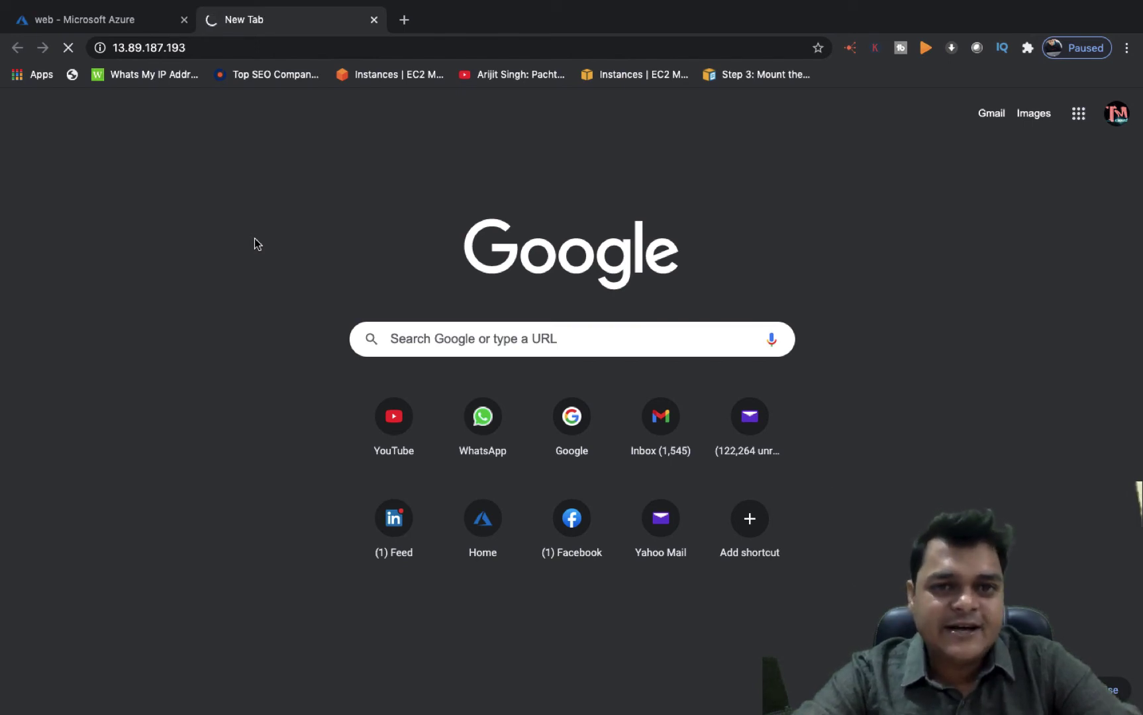
Return to the web machine's networking page and start a new inbound port rule for web-nsg
click(122, 26)
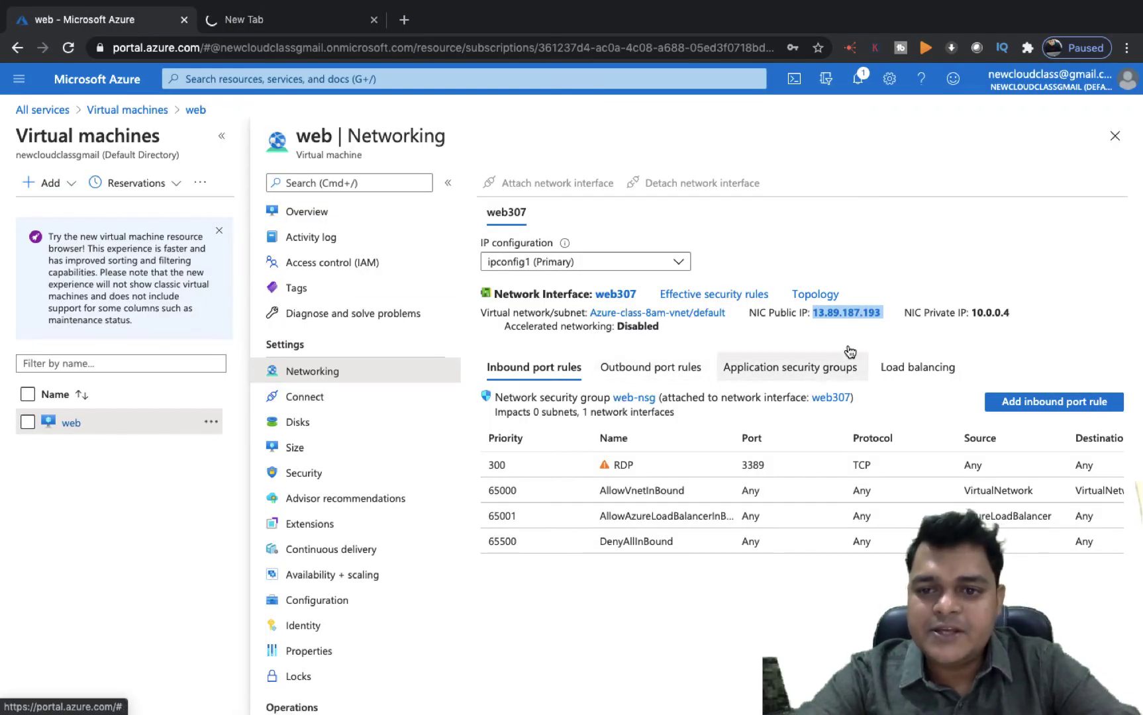
click(543, 379)
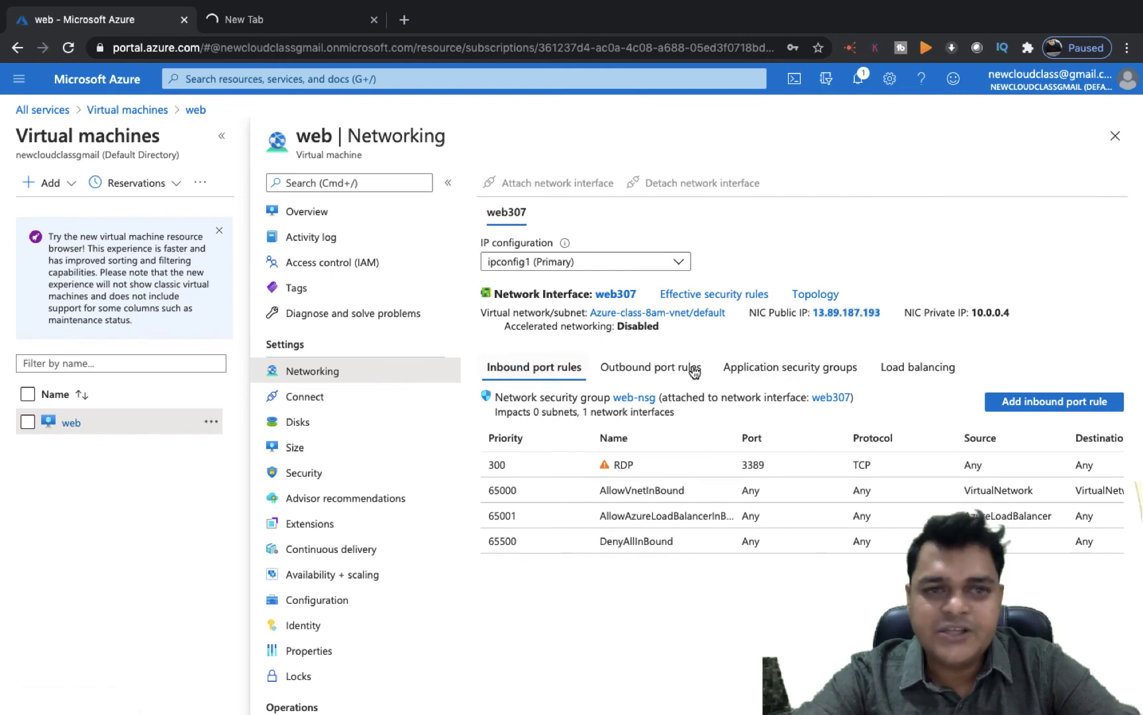
click(1044, 404)
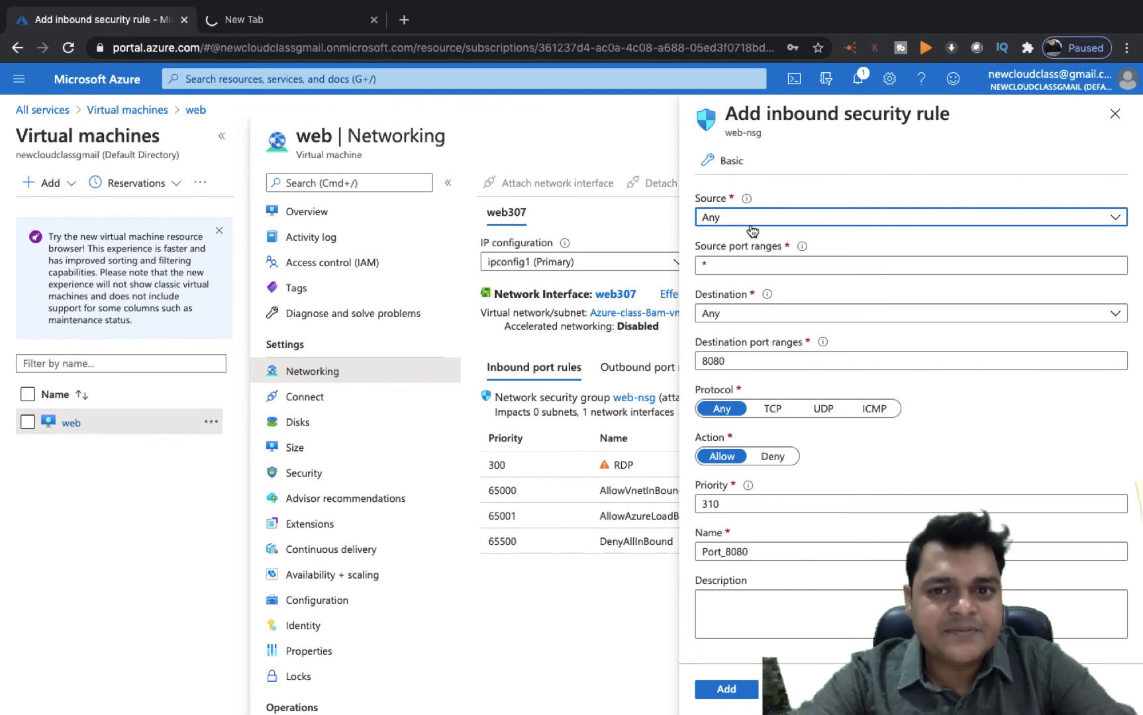
Try IP Addresses as the inbound rule's source, and set the source back to Any
click(743, 224)
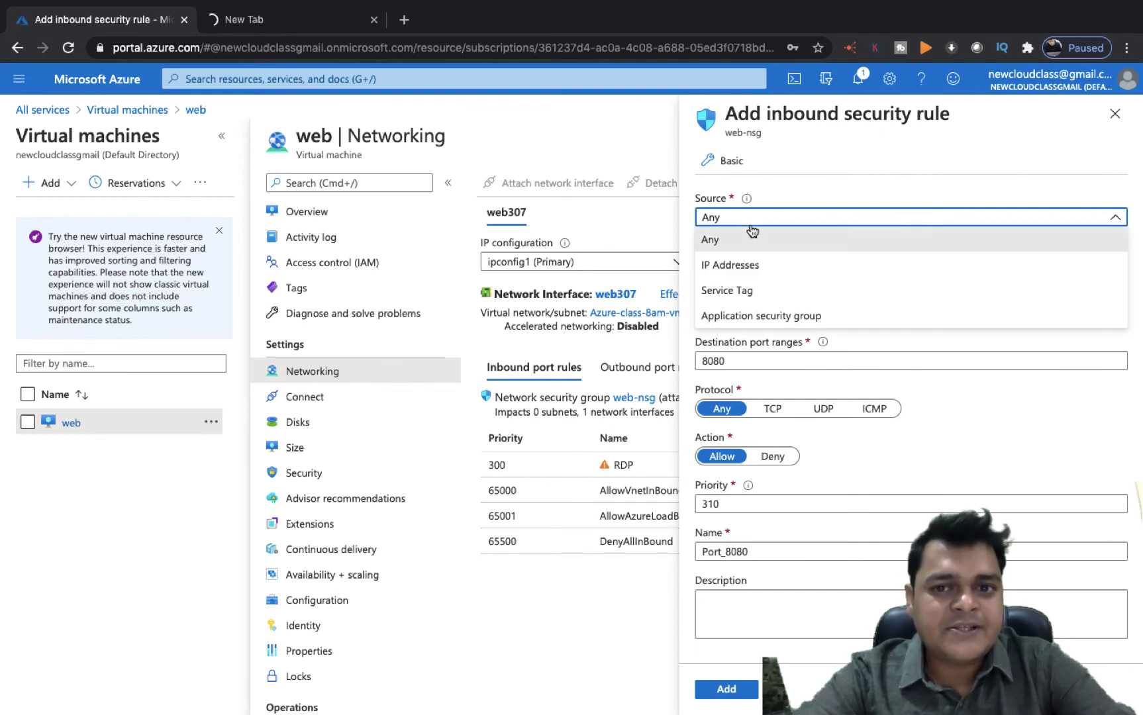
click(722, 270)
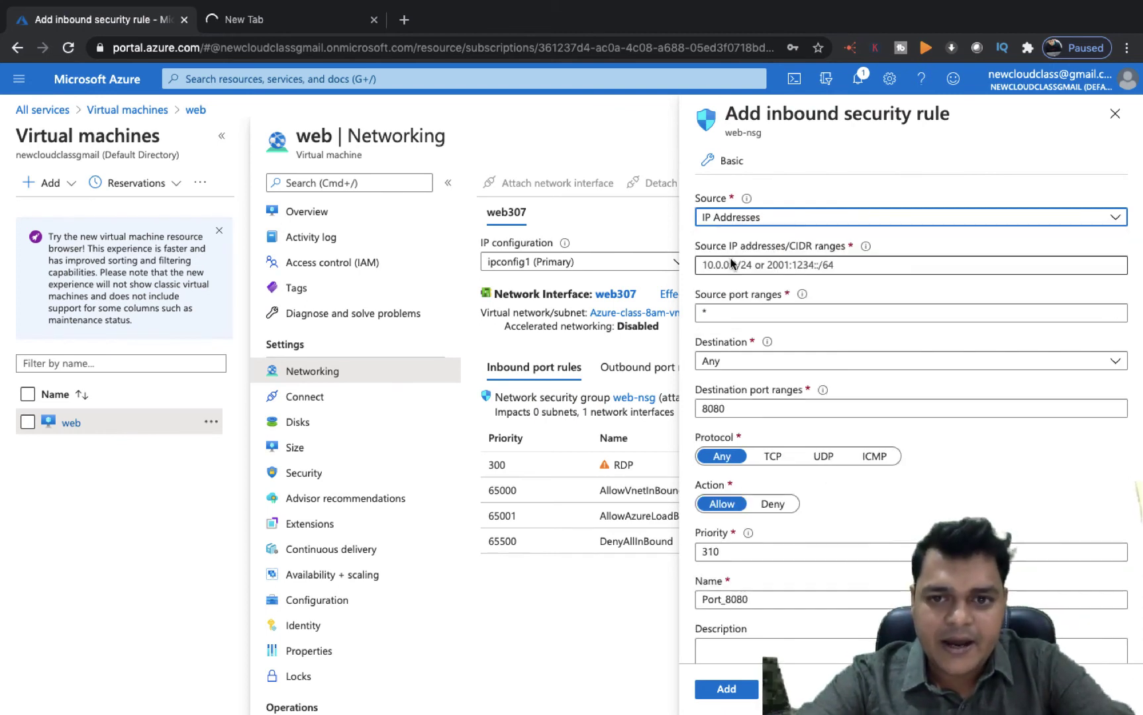
click(779, 218)
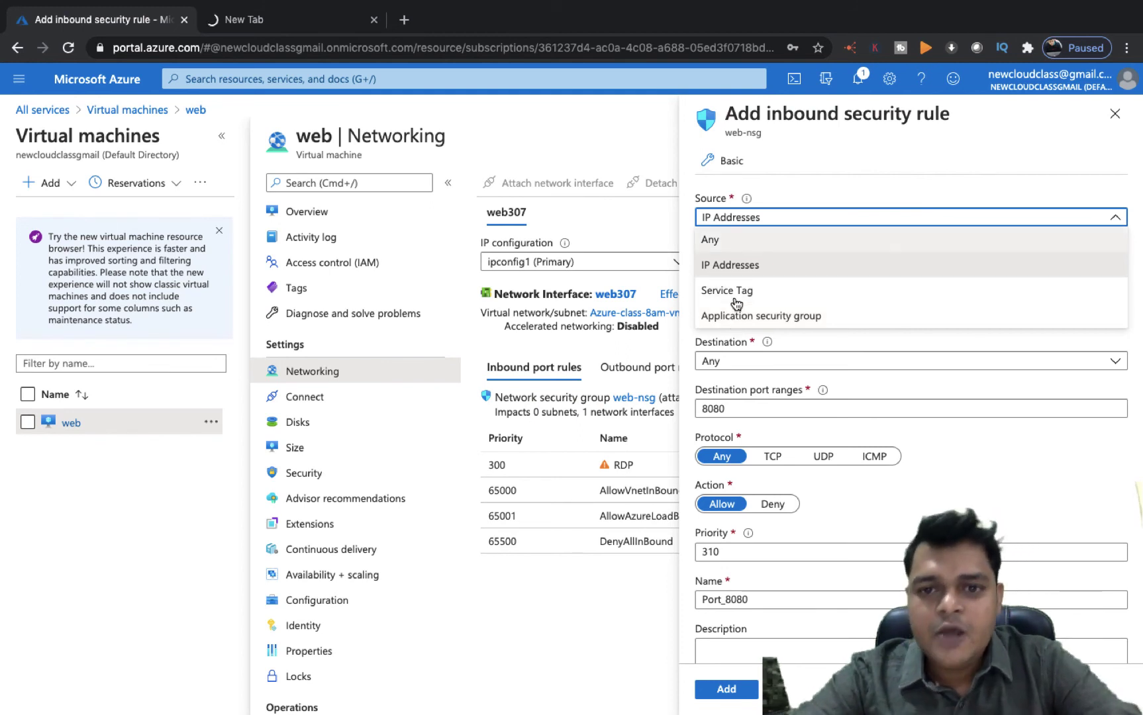
click(728, 241)
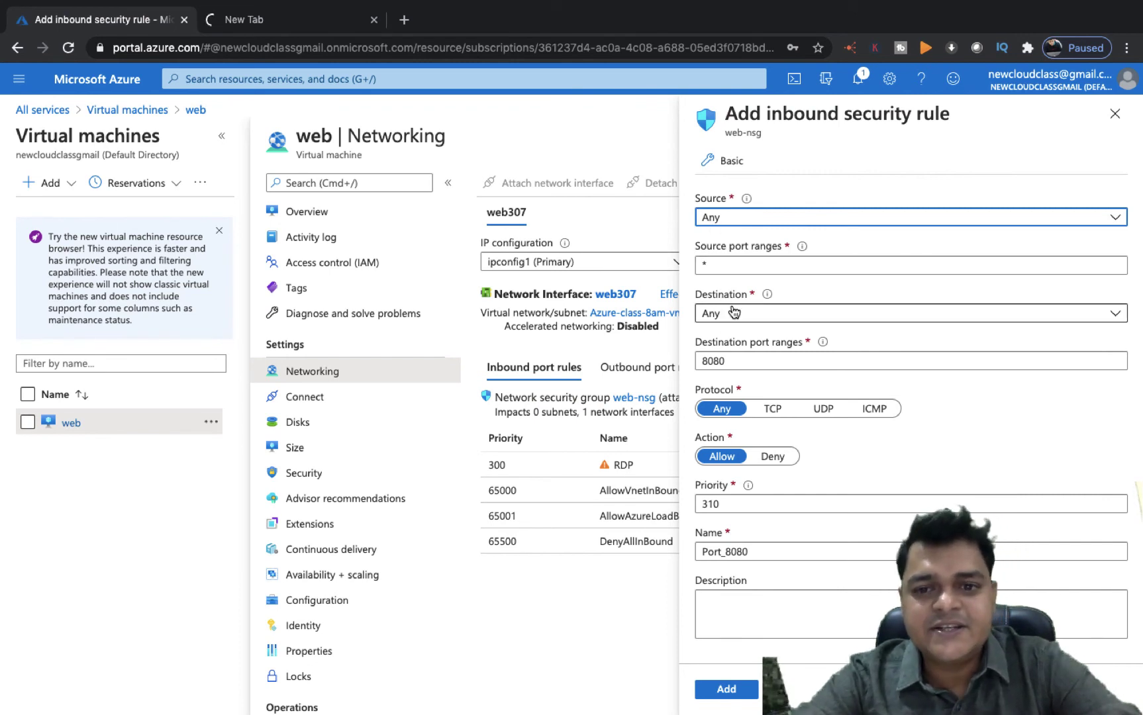
Set the inbound rule's destination port range to 80 and add the rule to web-nsg
click(748, 360)
key(BackSpace)
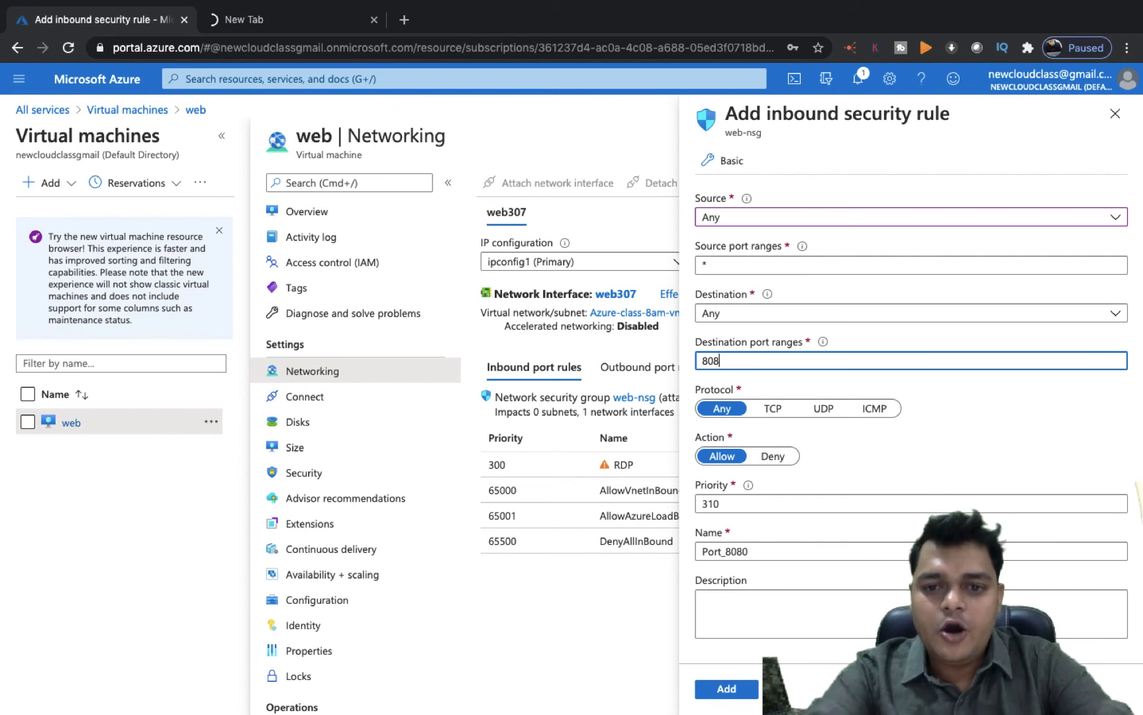
click(939, 407)
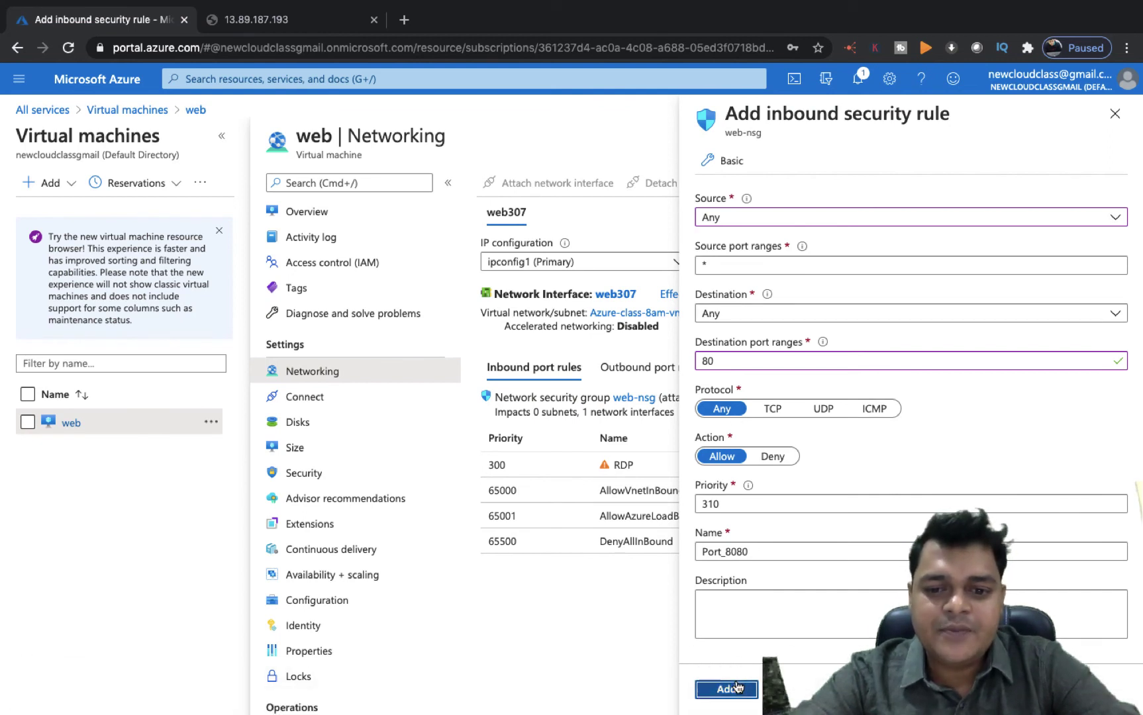
click(737, 687)
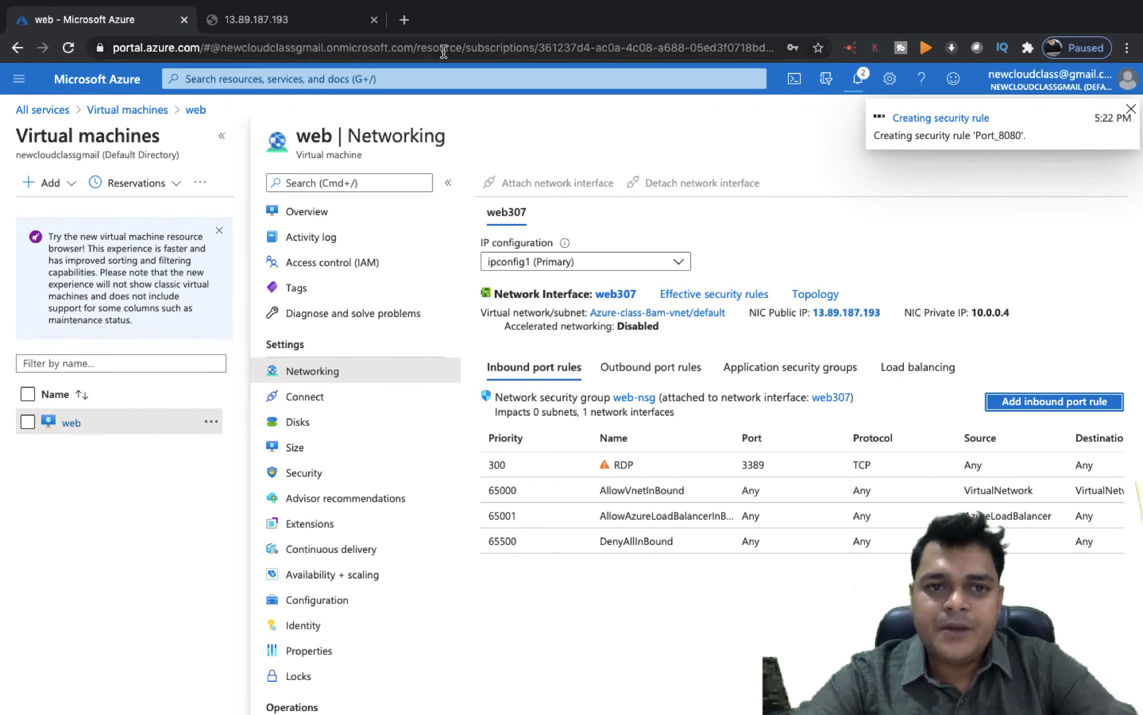
Reload the 13.89.187.193 page to test whether the web server is reachable
click(274, 16)
key(super+r)
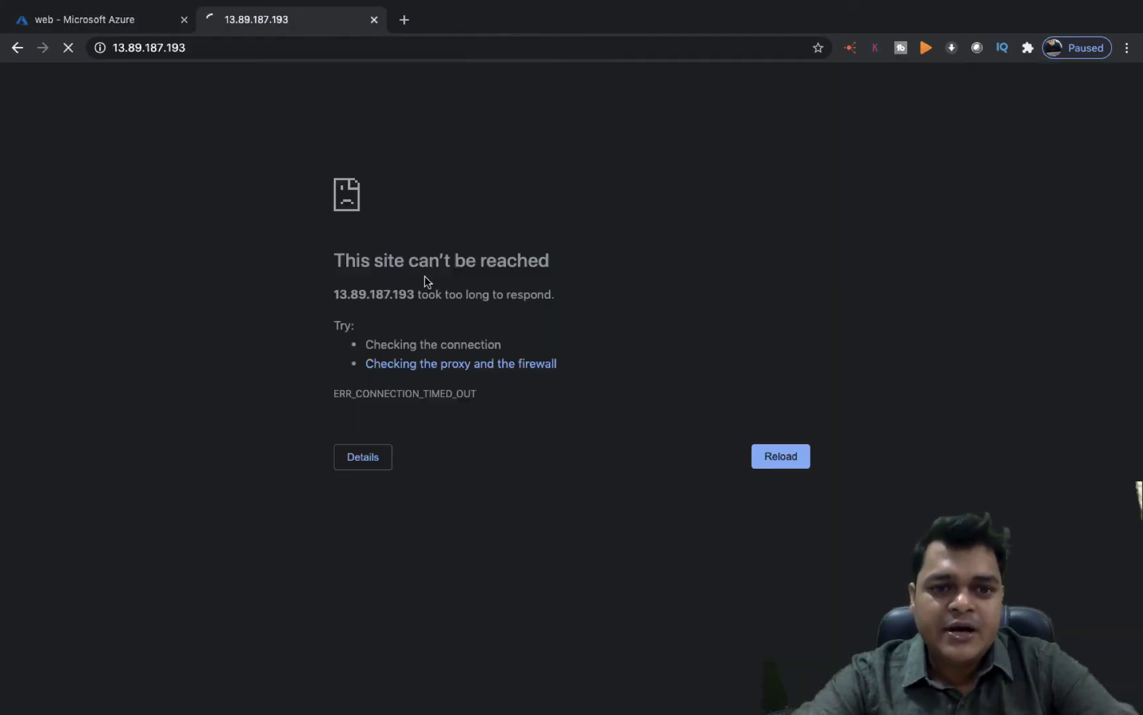
click(94, 24)
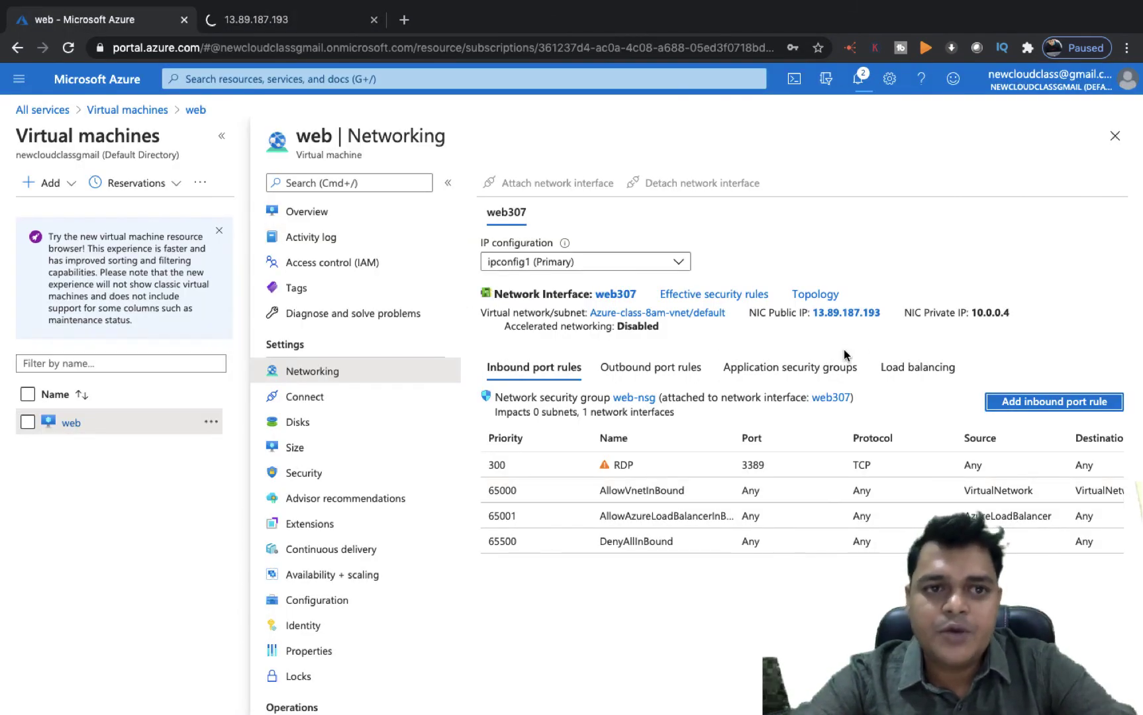
click(304, 21)
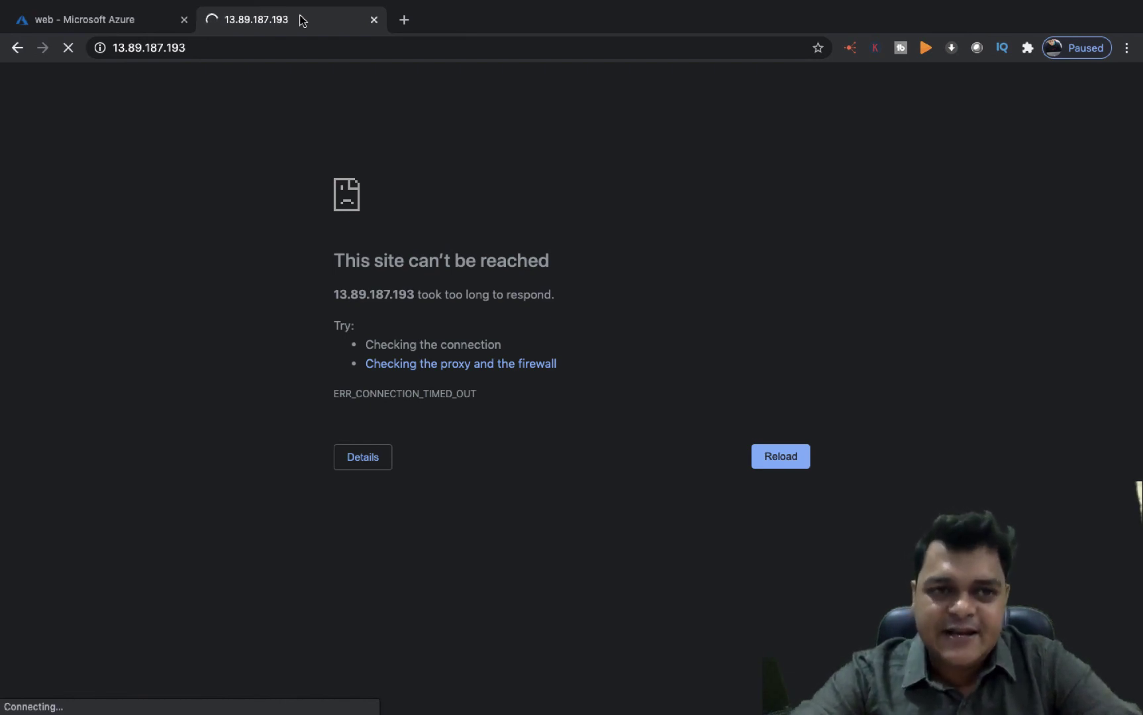
Check the Azure portal notifications for the security rule's creation, and reload the web machine's networking page
click(132, 21)
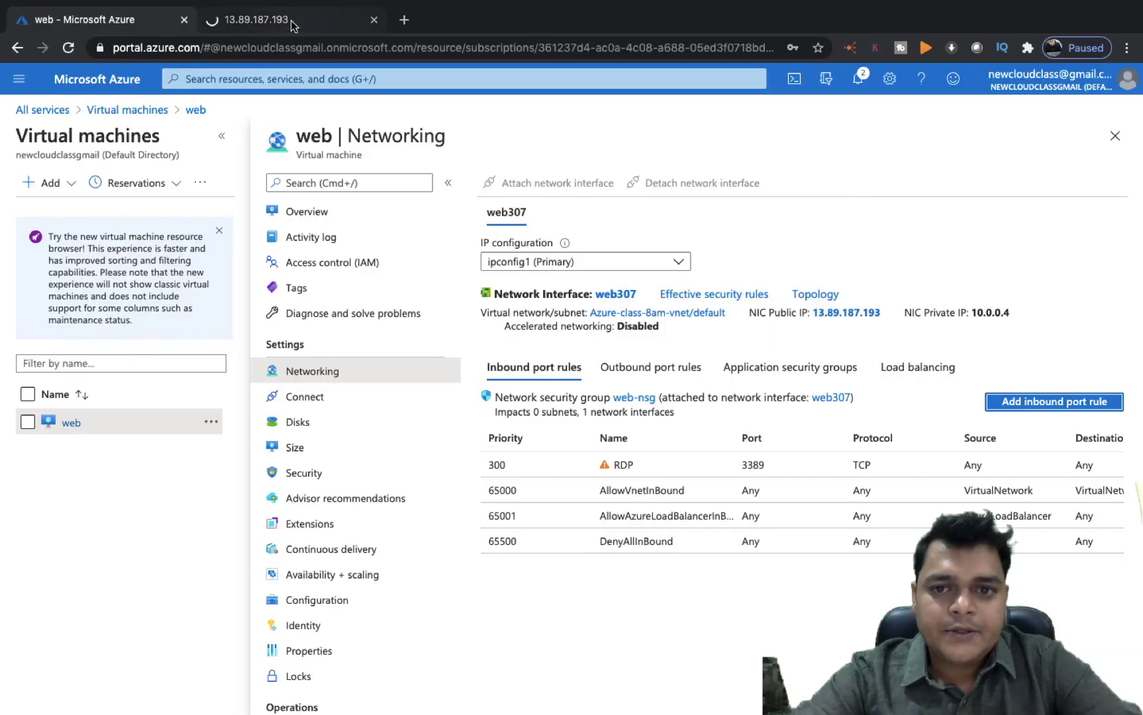
click(857, 79)
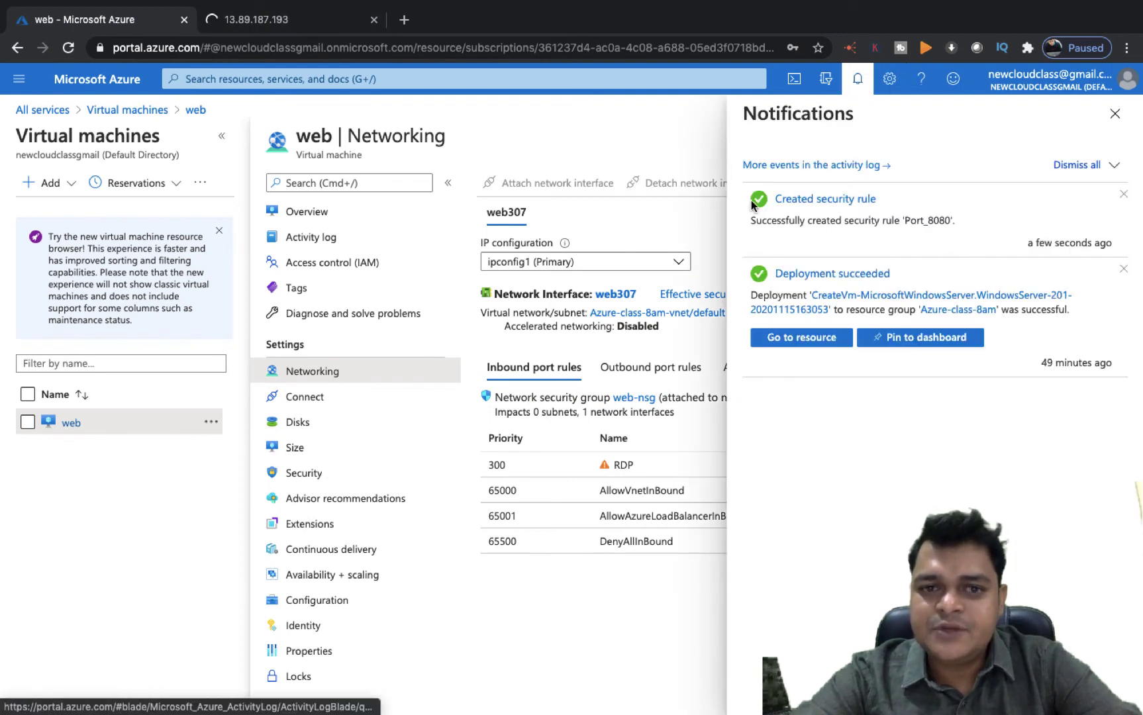
click(546, 53)
key(Return)
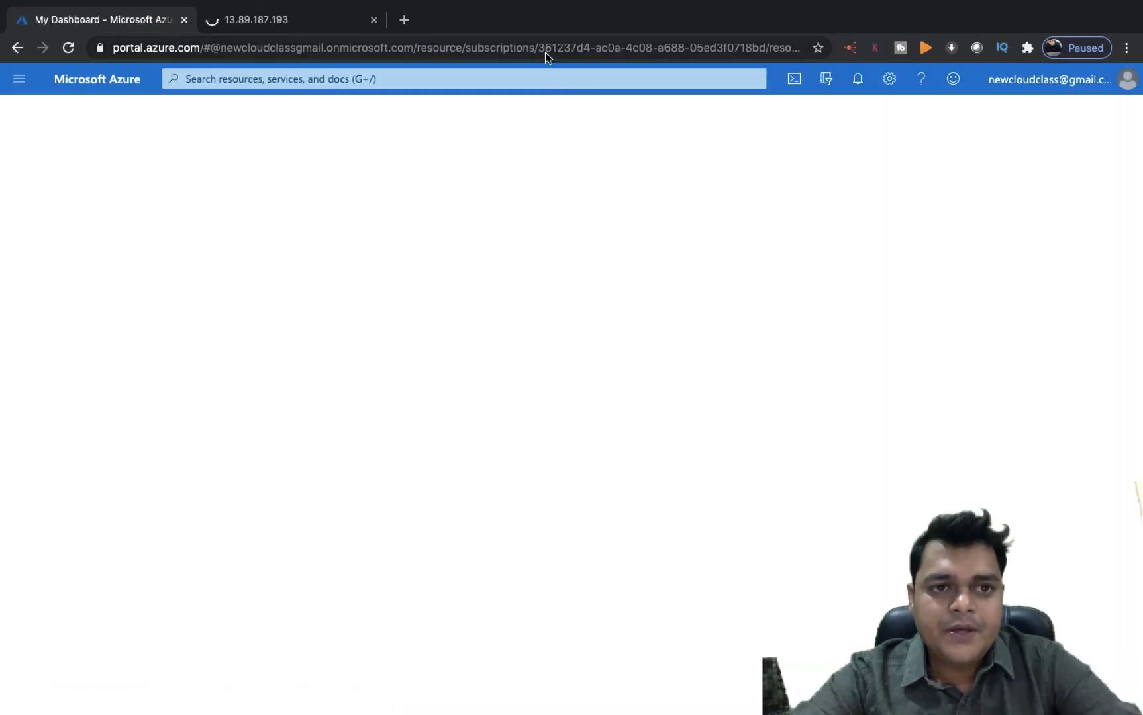
Load 13.89.187.193 again in its existing tab and also in another new tab
key(ctrl+Tab)
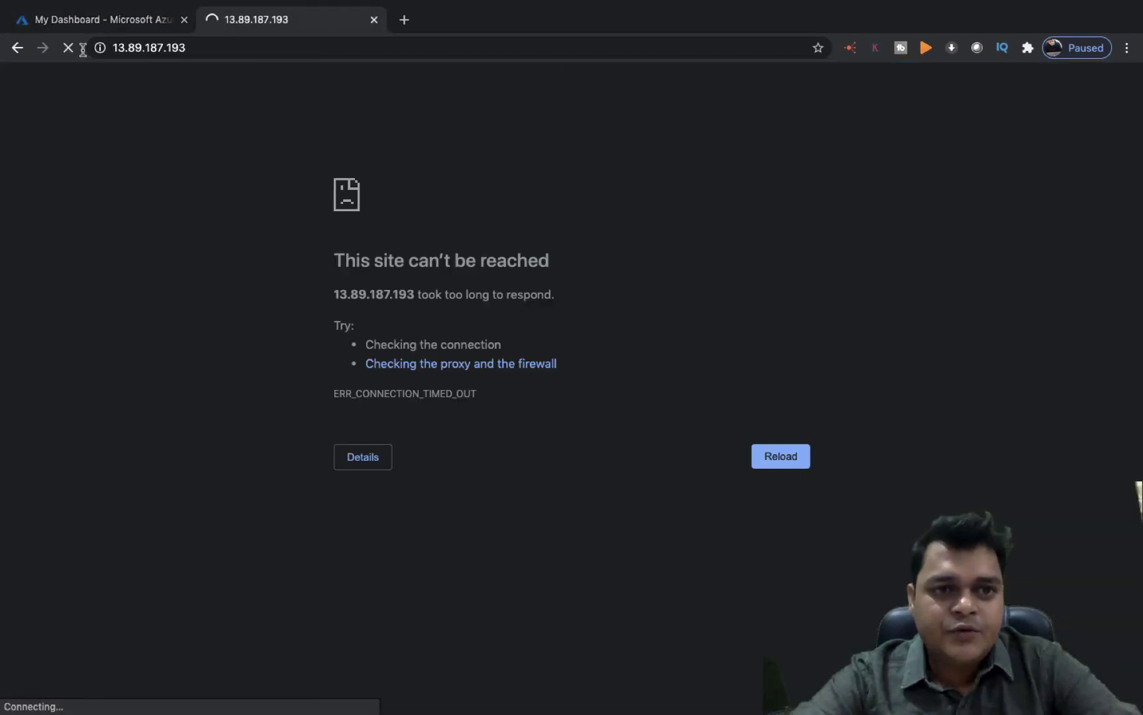
click(334, 48)
key(Return)
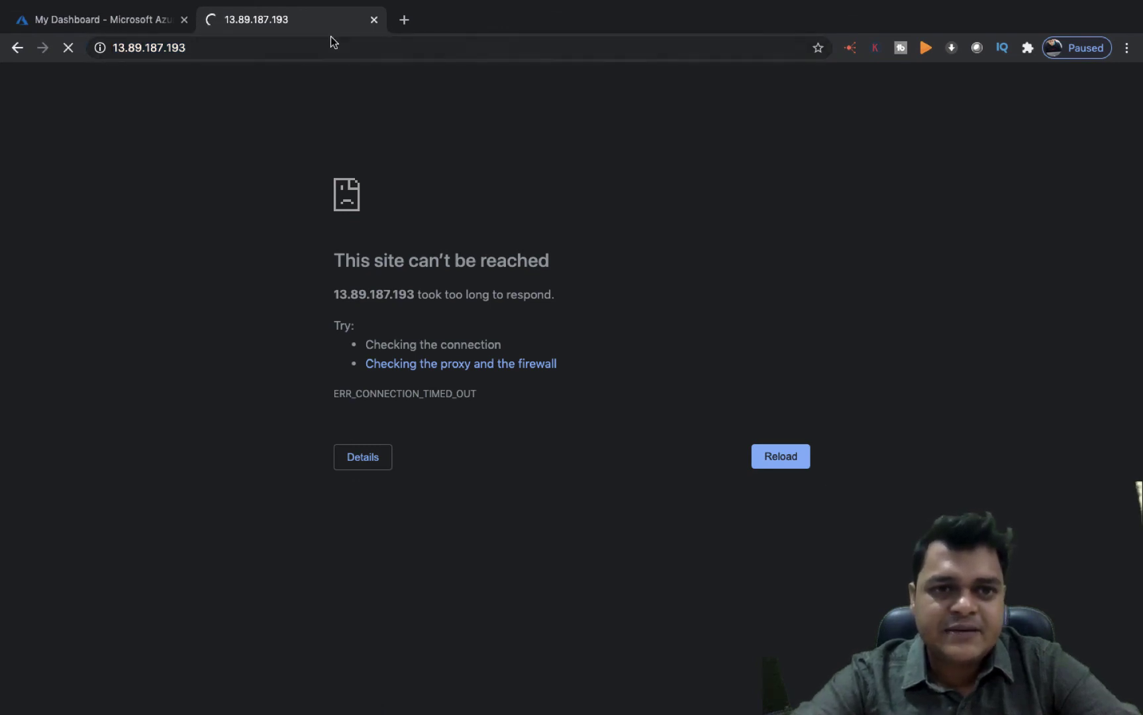
click(404, 20)
text(13.89.187.193)
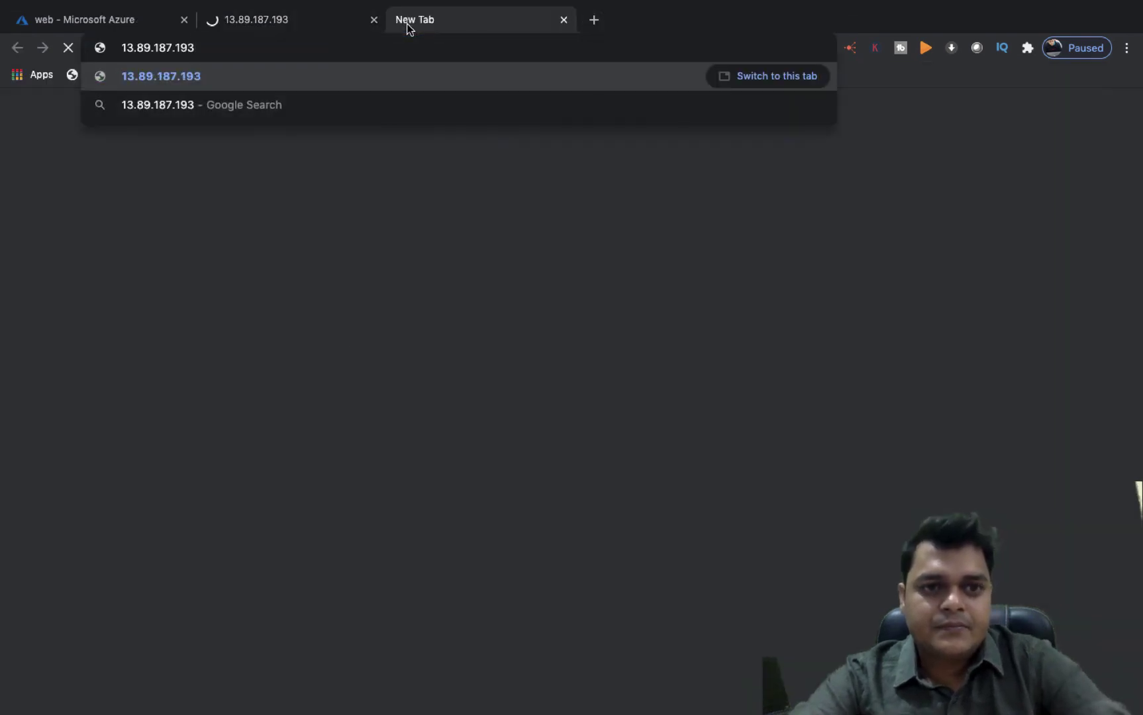
key(Return)
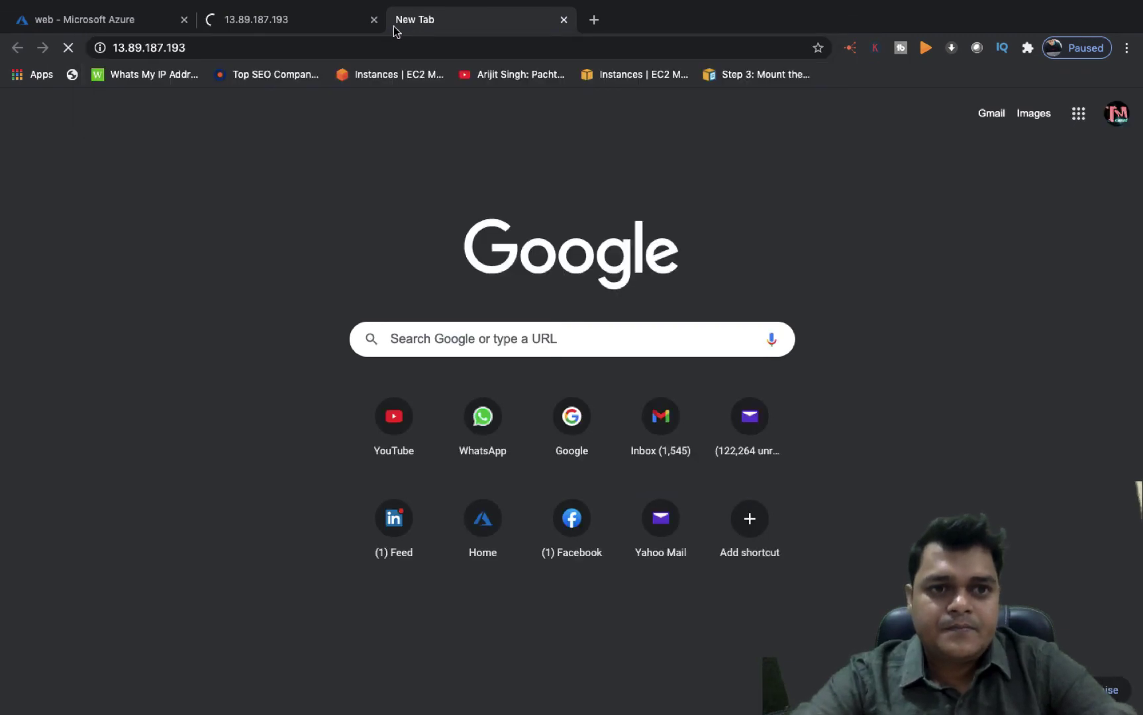
Examine the IIS start page and its custom line in both tabs, and return to the web machine's networking page
click(345, 46)
click(277, 24)
click(45, 70)
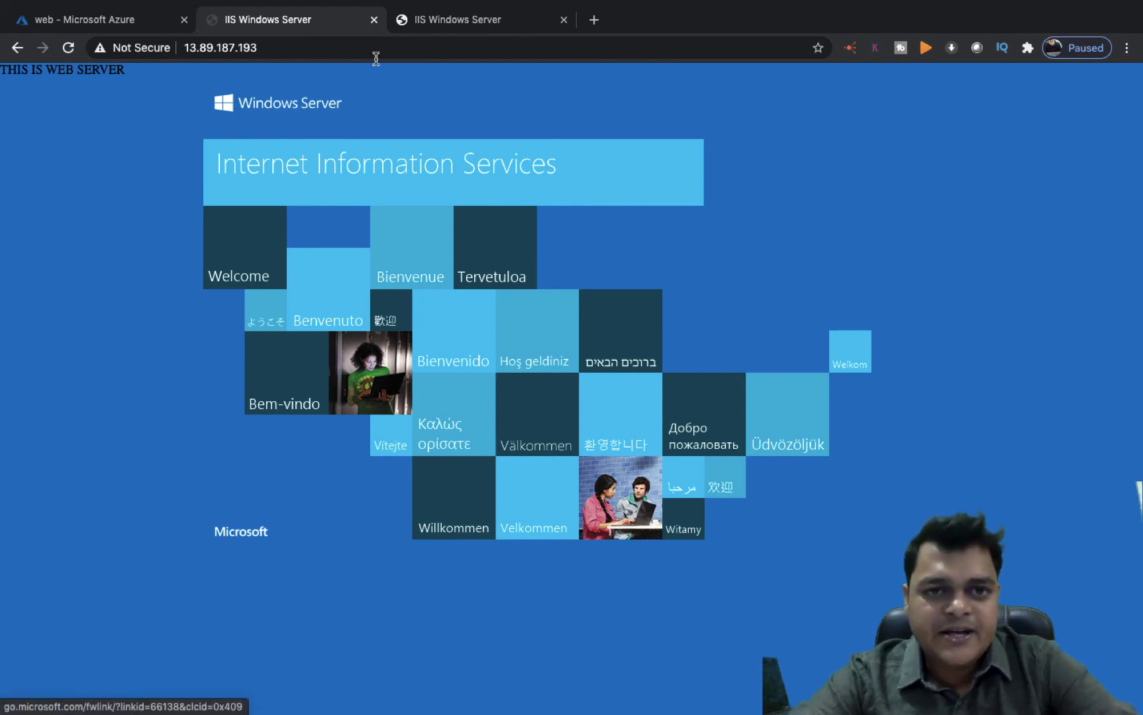
click(502, 27)
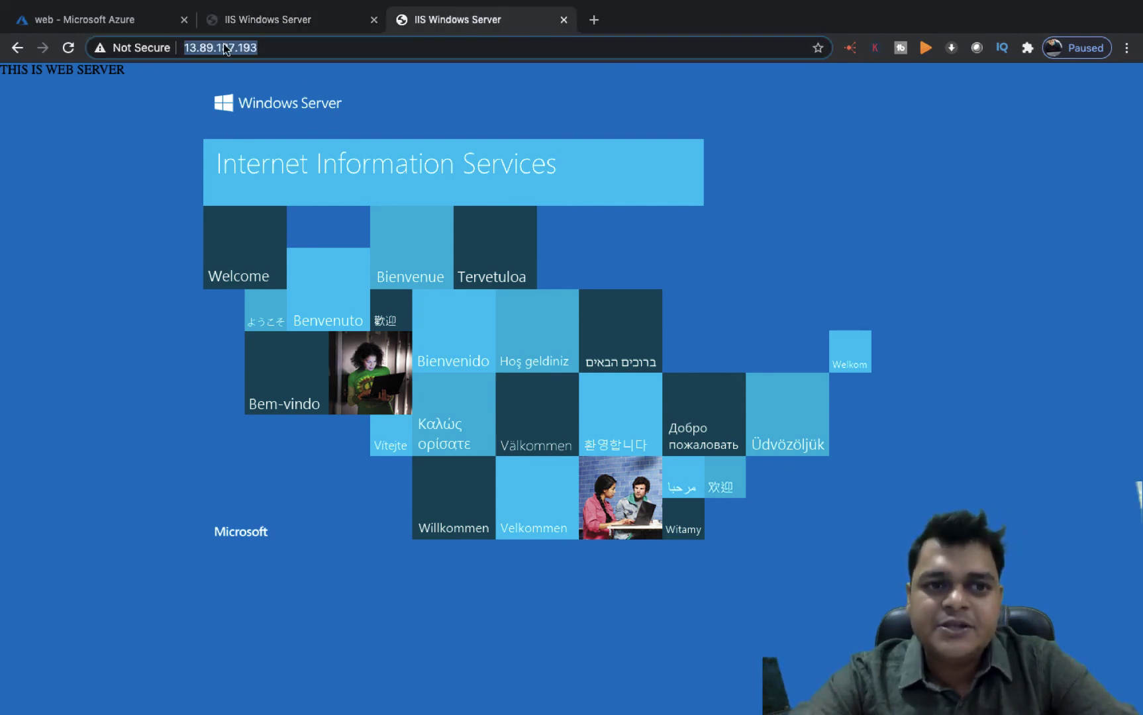
click(158, 26)
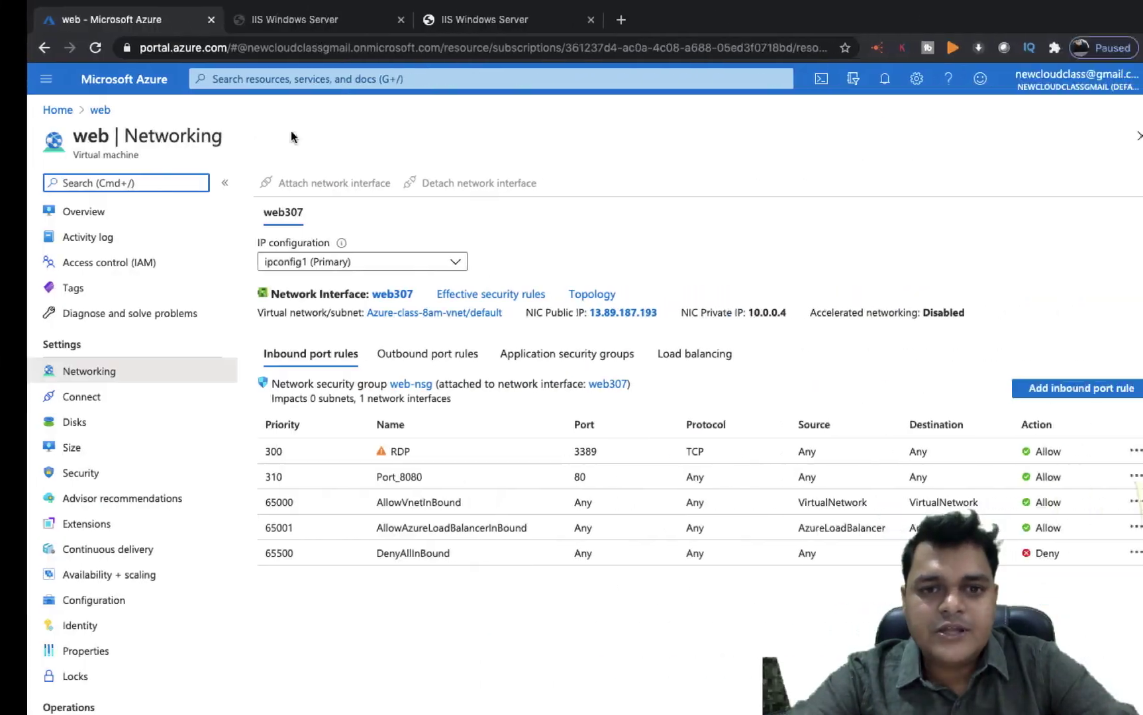
Switch to the What is NSG? drawing and underline the Outbound and Inbound labels with freehand strokes
key(ctrl+Right)
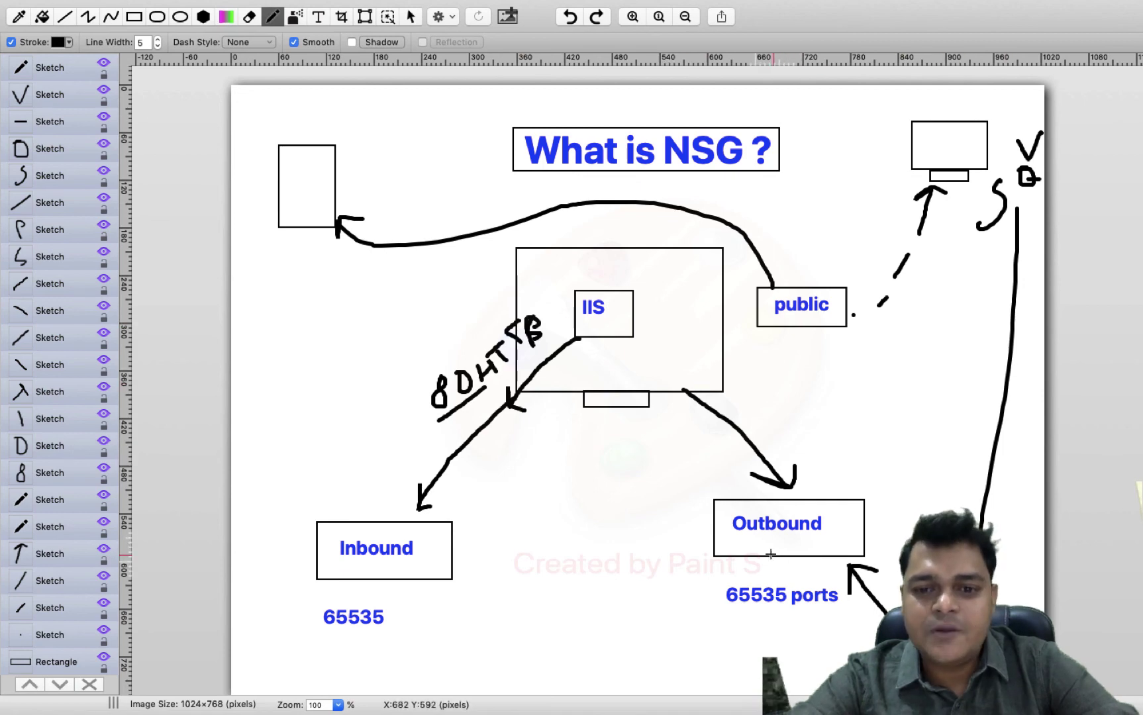
right_click(750, 546)
key(Escape)
drag(826, 535, 677, 546)
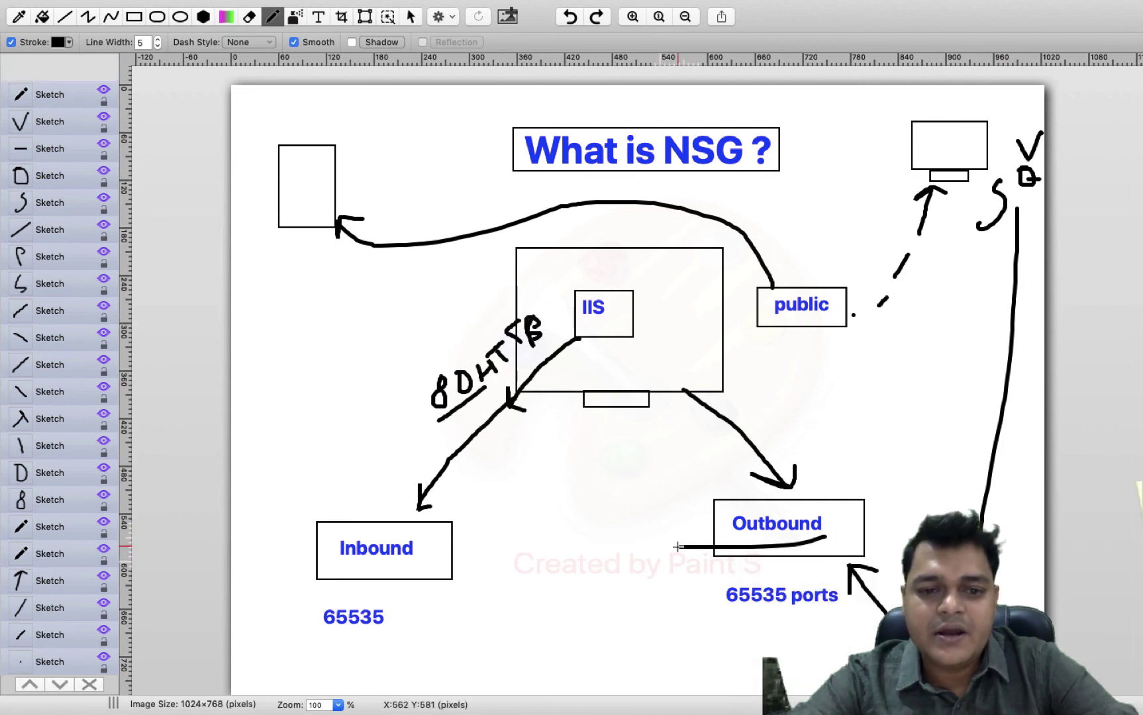
drag(398, 559, 322, 559)
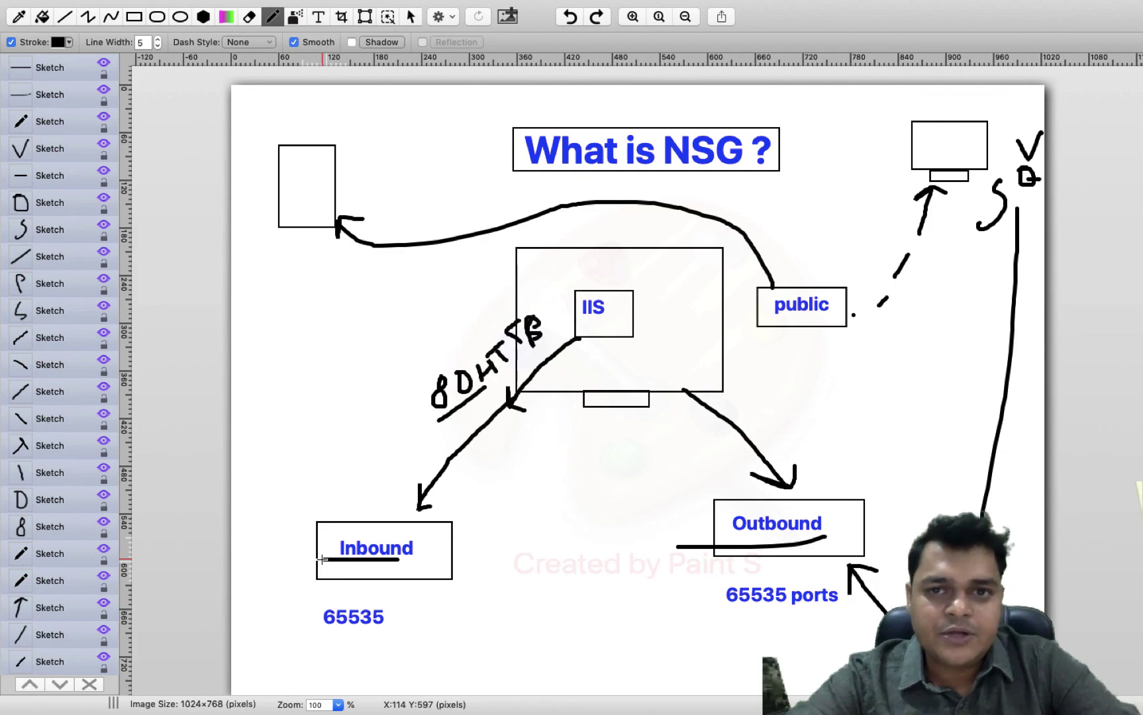
key(ctrl+Left)
key(ctrl+Left)
key(ctrl+Left)
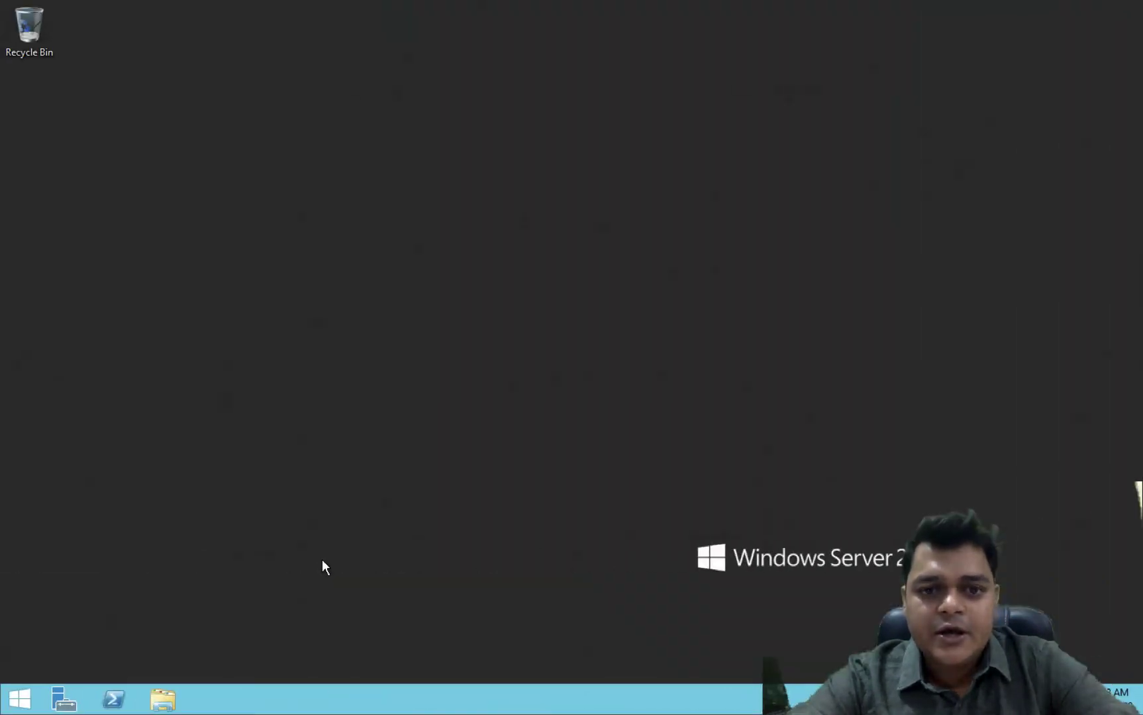
key(ctrl+Right)
key(ctrl+Right)
key(ctrl+Right)
key(ctrl+Right)
key(ctrl+Left)
key(ctrl+Left)
key(ctrl+Left)
key(ctrl+Right)
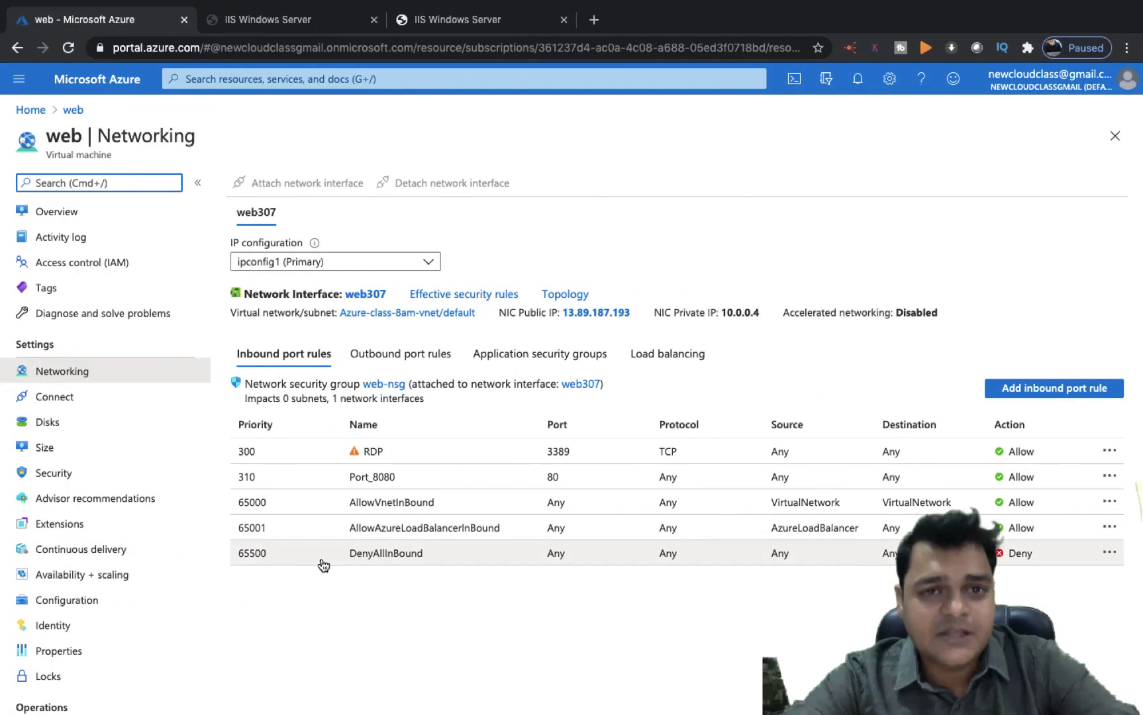
Switch to Microsoft Remote Desktop and close its window with the list of saved desktops
key(ctrl+Left)
key(ctrl+Left)
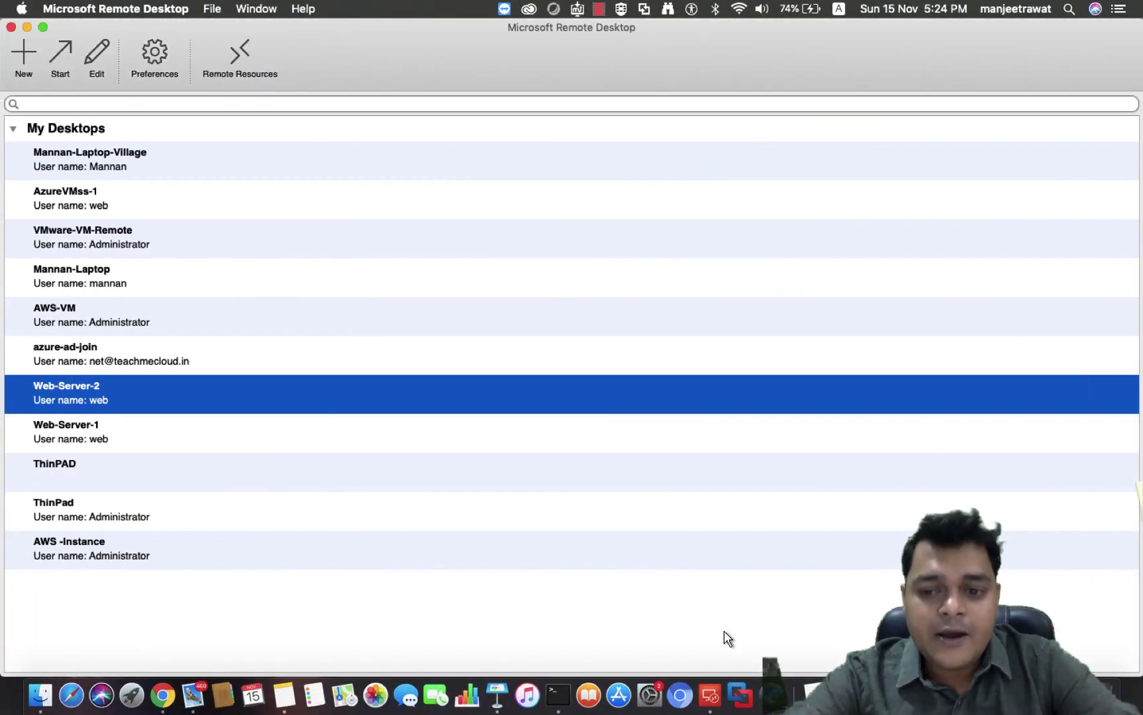
click(26, 28)
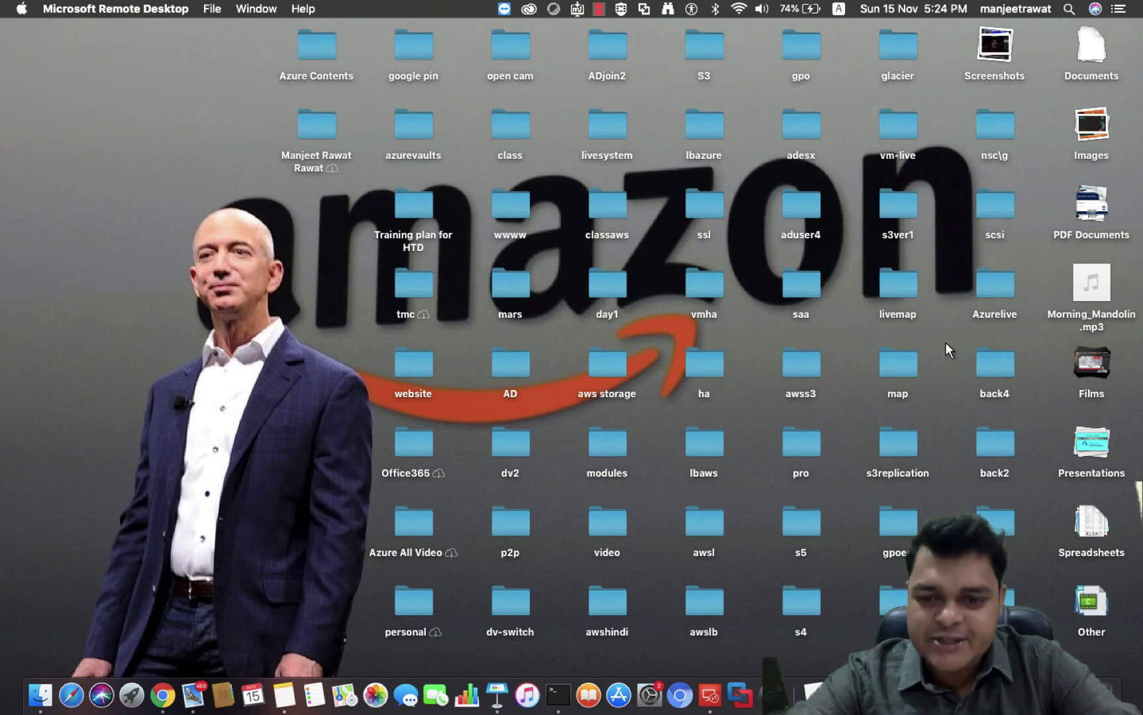